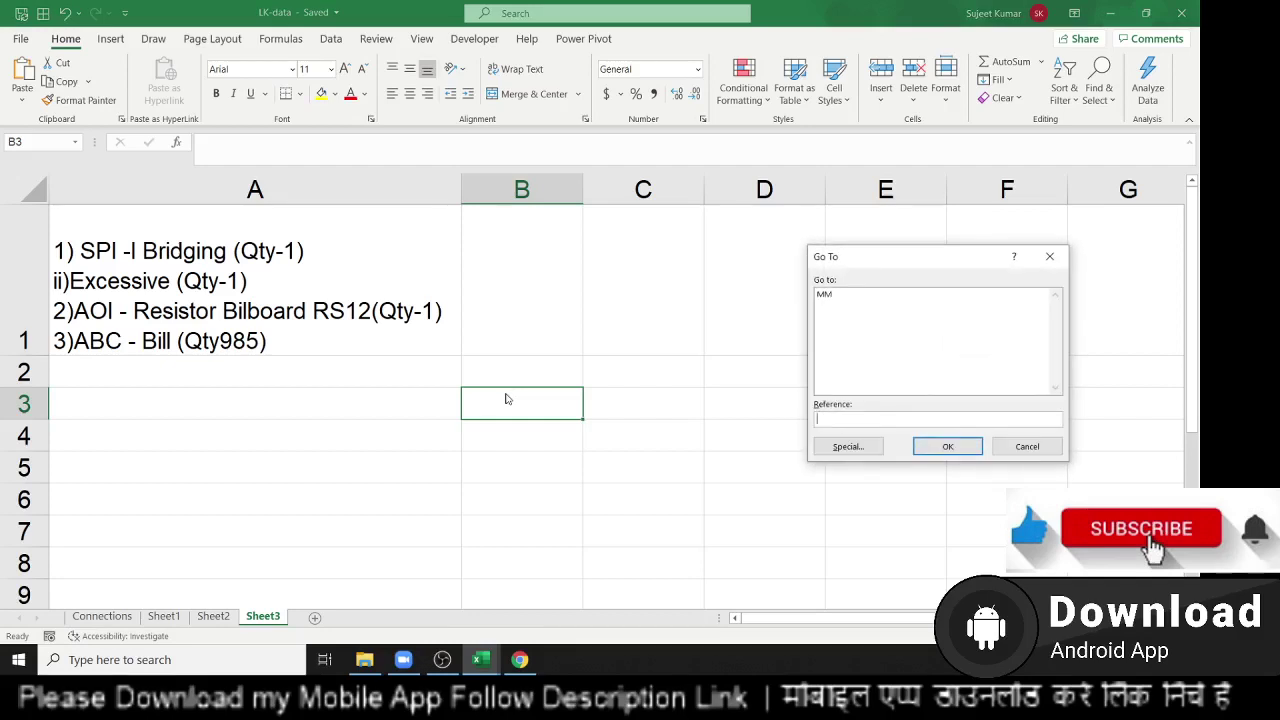
Cancel the Go To prompt and save the LK-data workbook with Ctrl+S.
key(Escape)
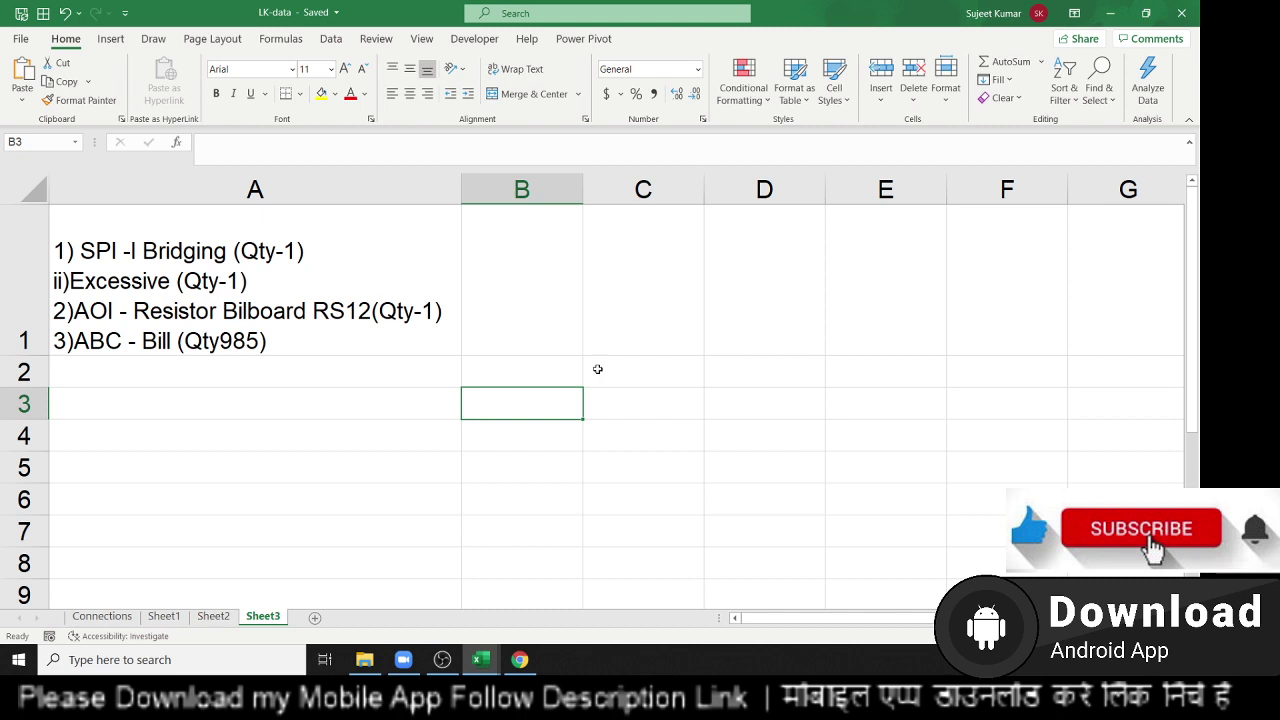
key(ctrl+s)
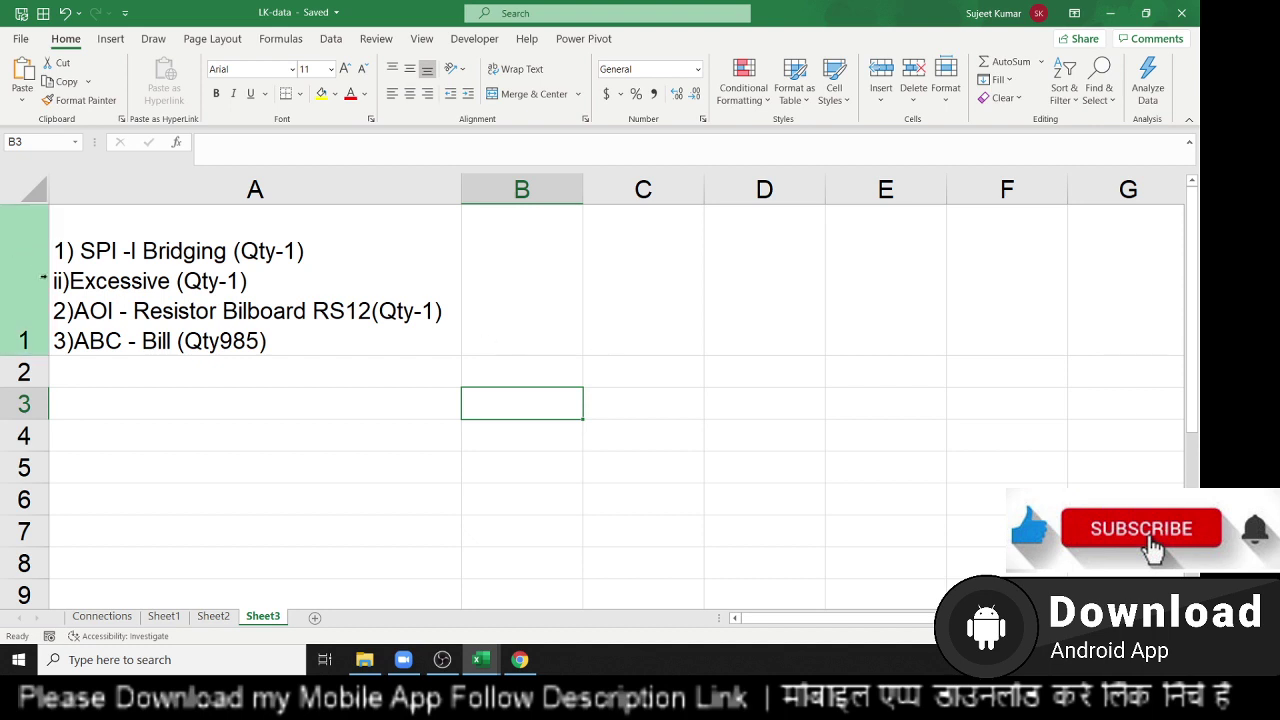
click(88, 302)
click(534, 317)
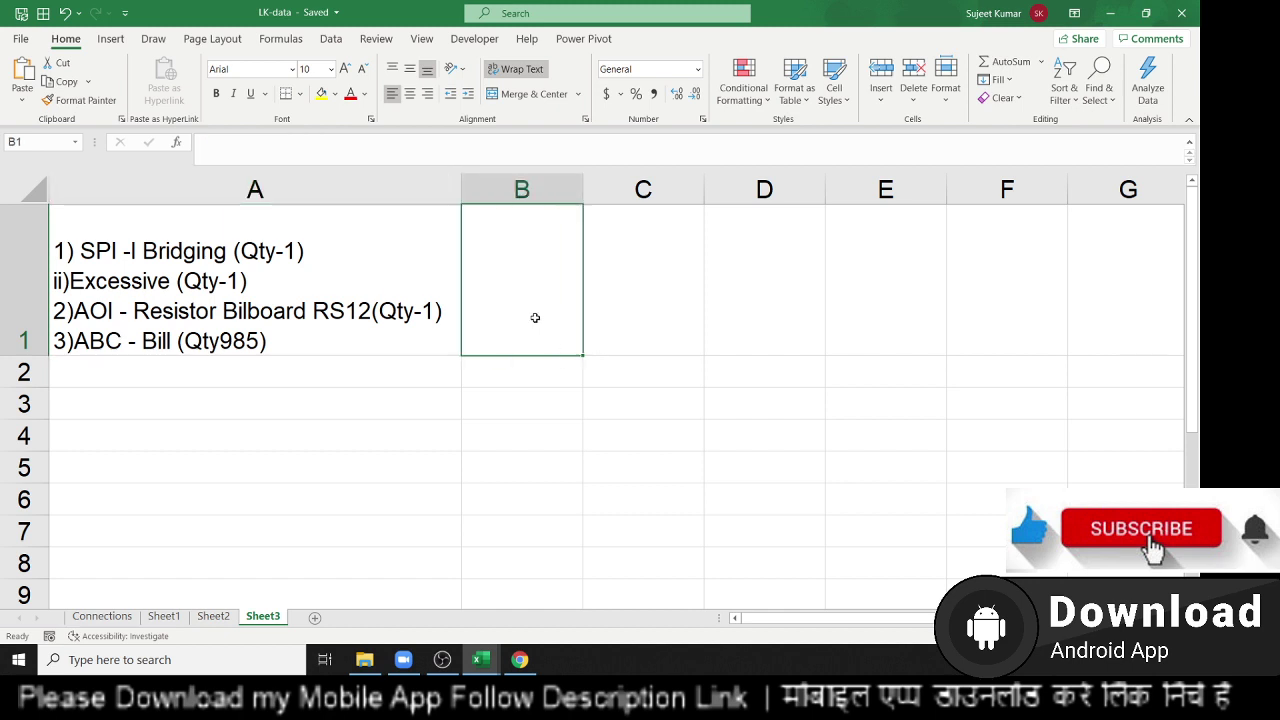
text(AOI)
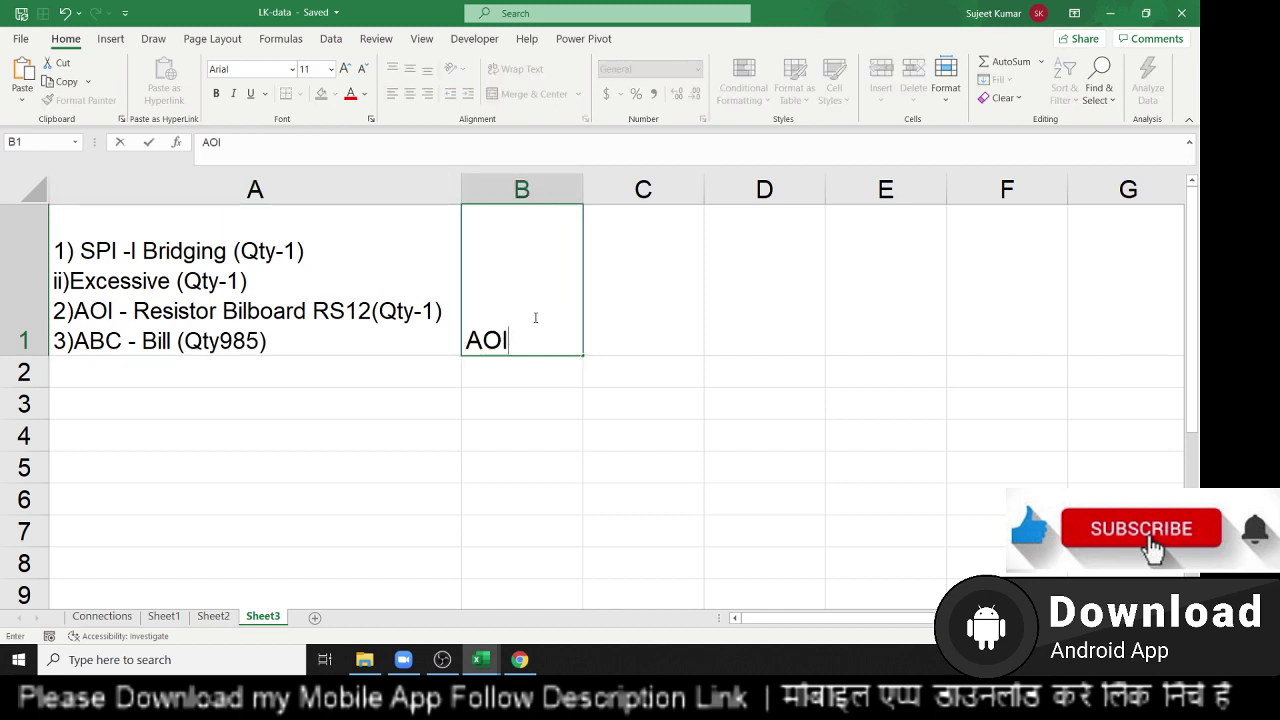
key(Escape)
click(108, 312)
double_click(75, 308)
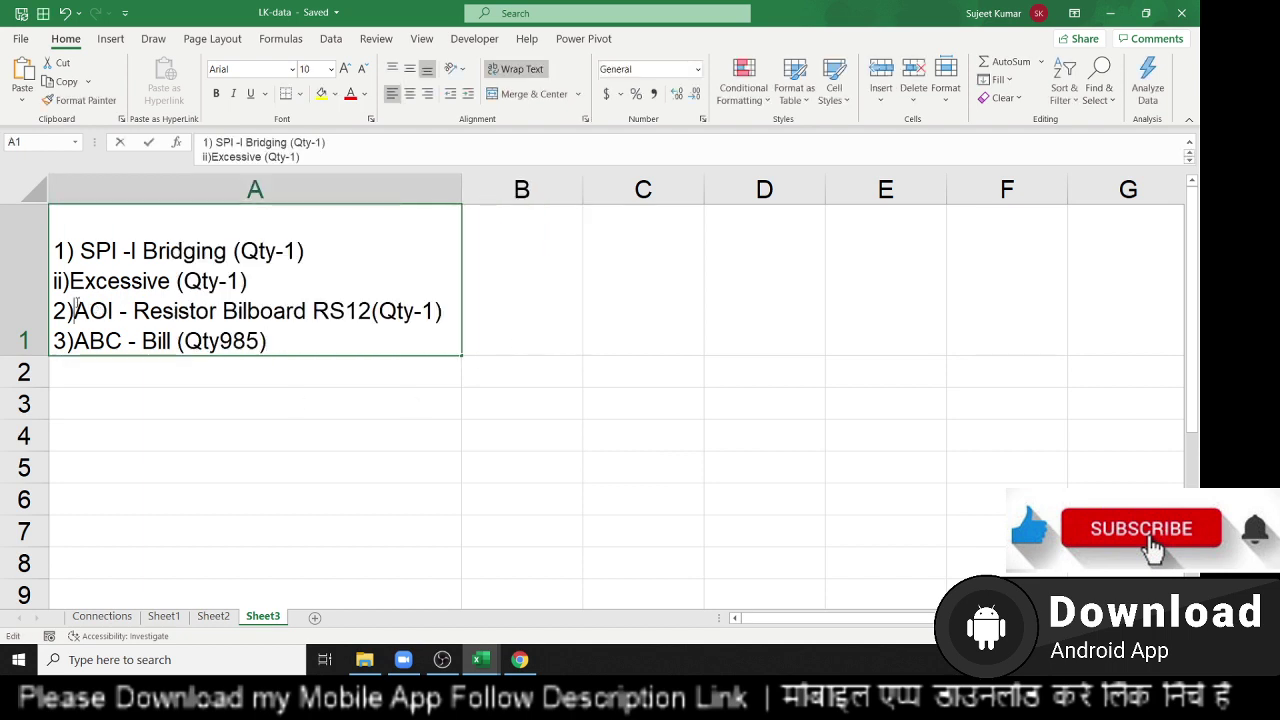
drag(75, 308, 436, 322)
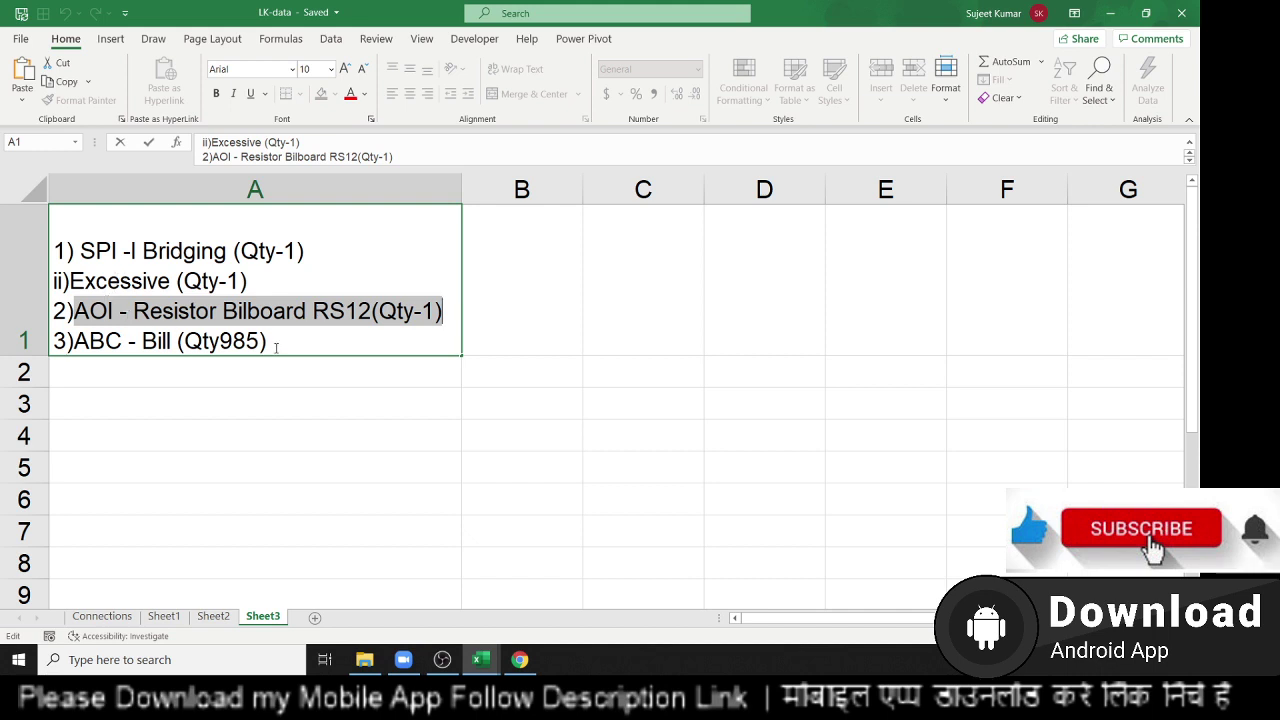
mouse_move(272, 345)
mouse_down()
mouse_move(121, 282)
mouse_move(34, 220)
mouse_up()
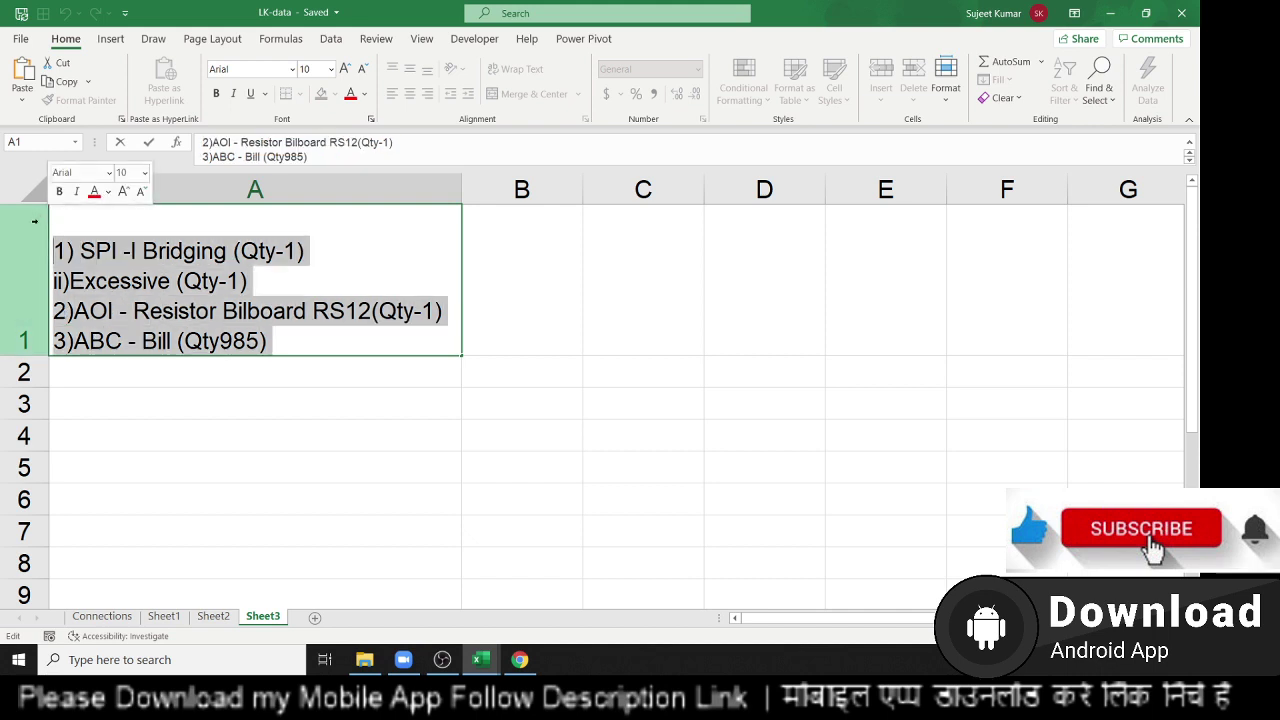
key(Escape)
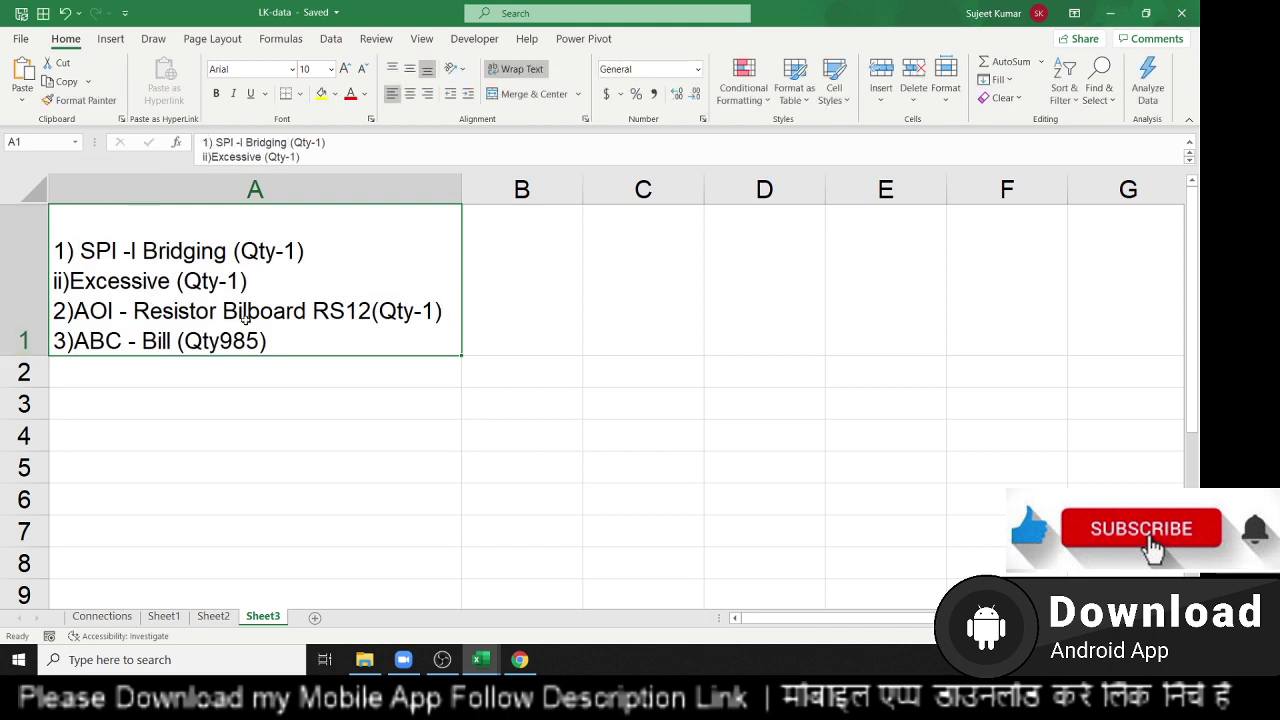
click(492, 402)
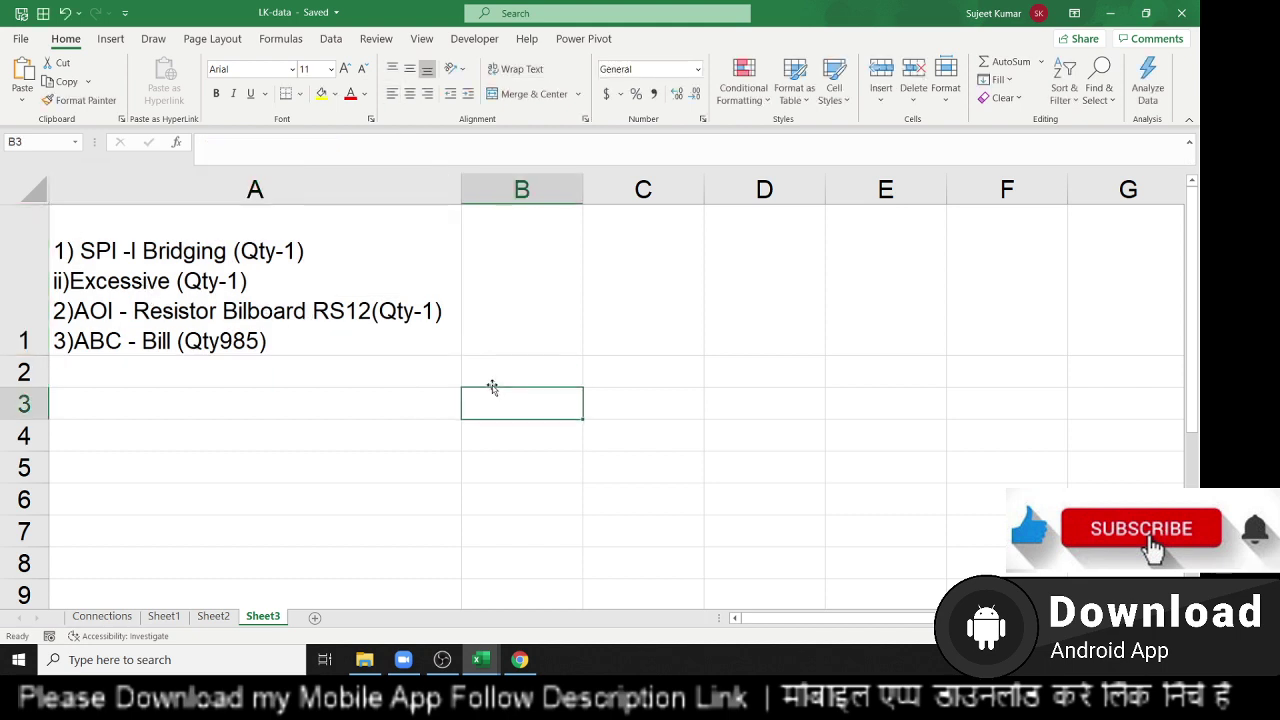
Enter AOI in B2 and ) in B3, then begin a formula in C2.
click(497, 372)
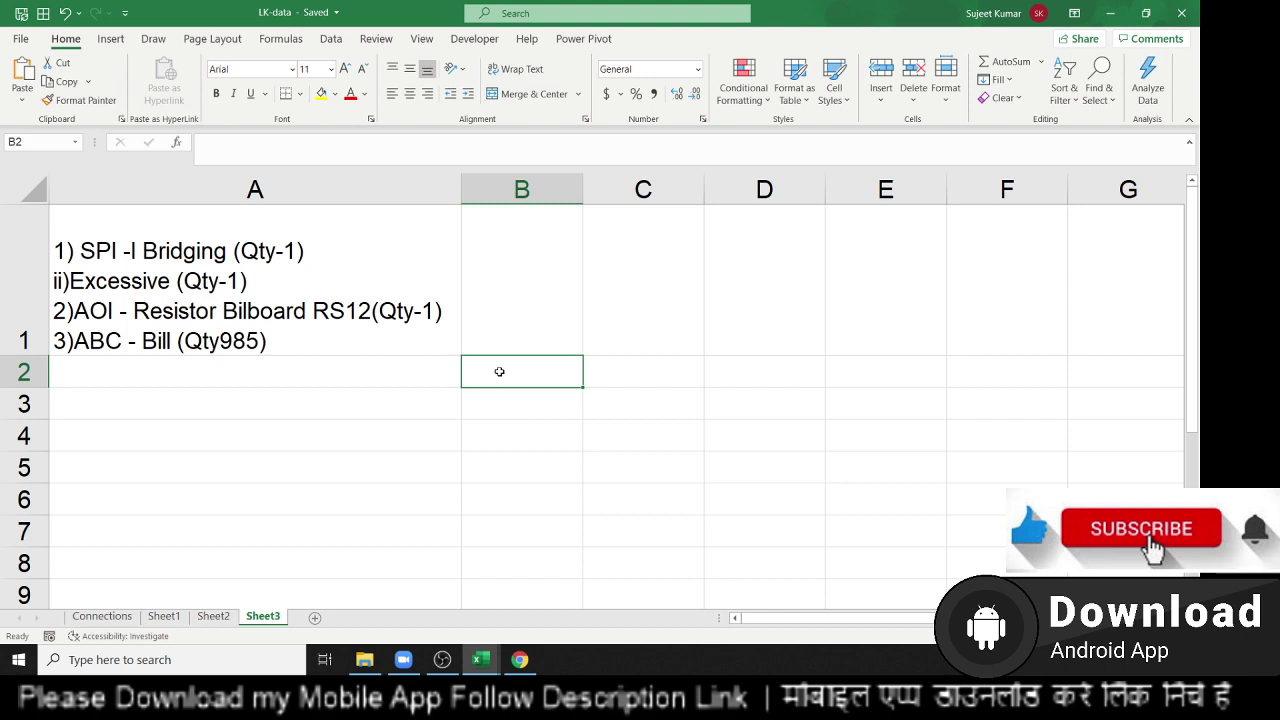
text(AU)
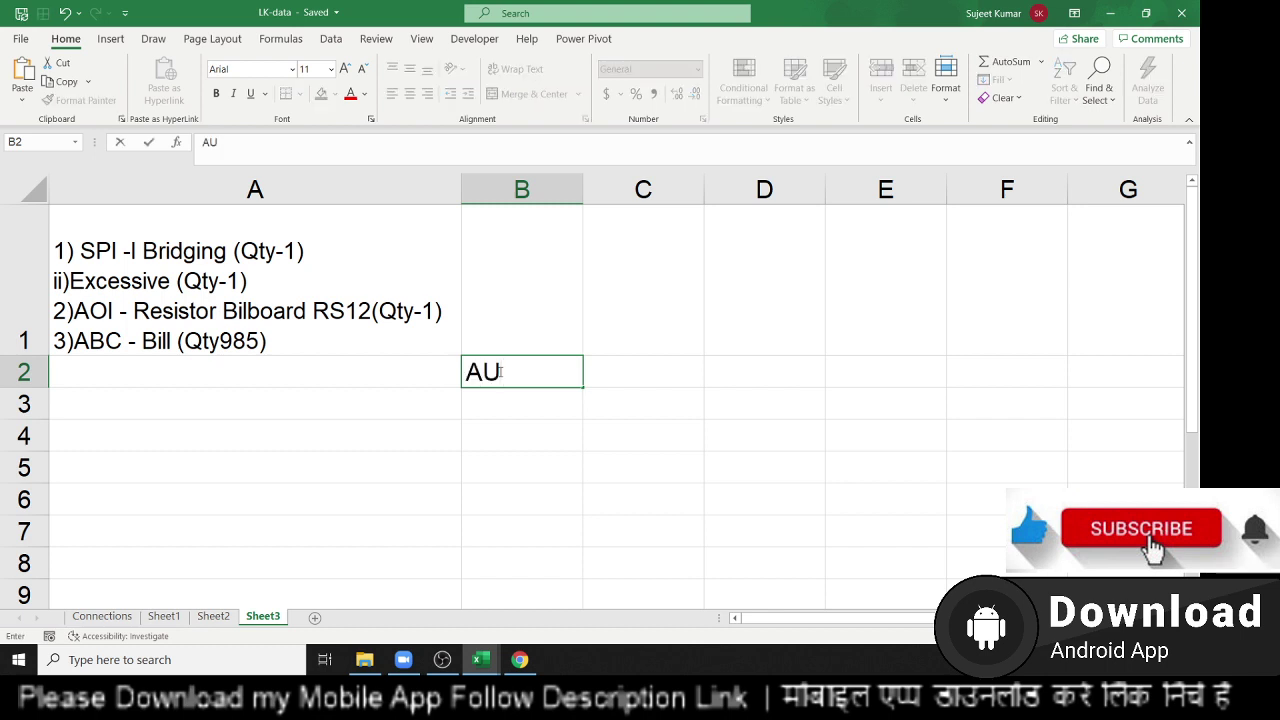
key(BackSpace)
text(O)
text(I)
key(Return)
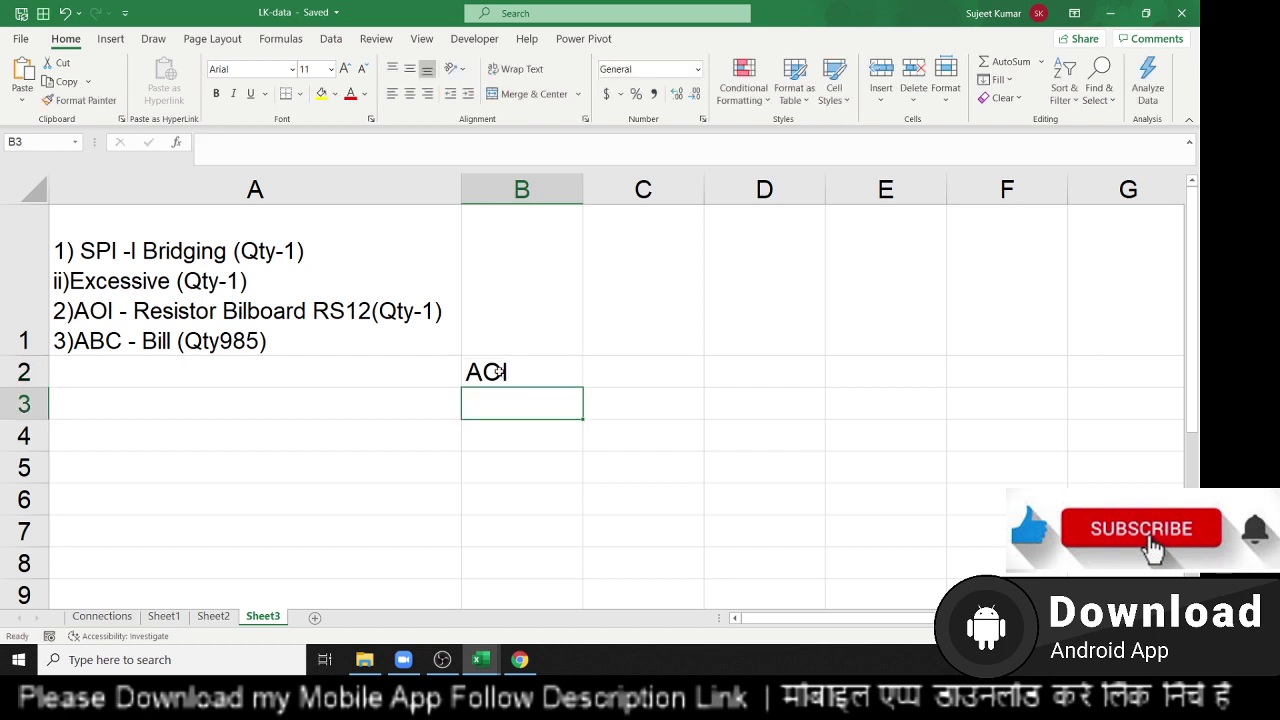
text())
key(Return)
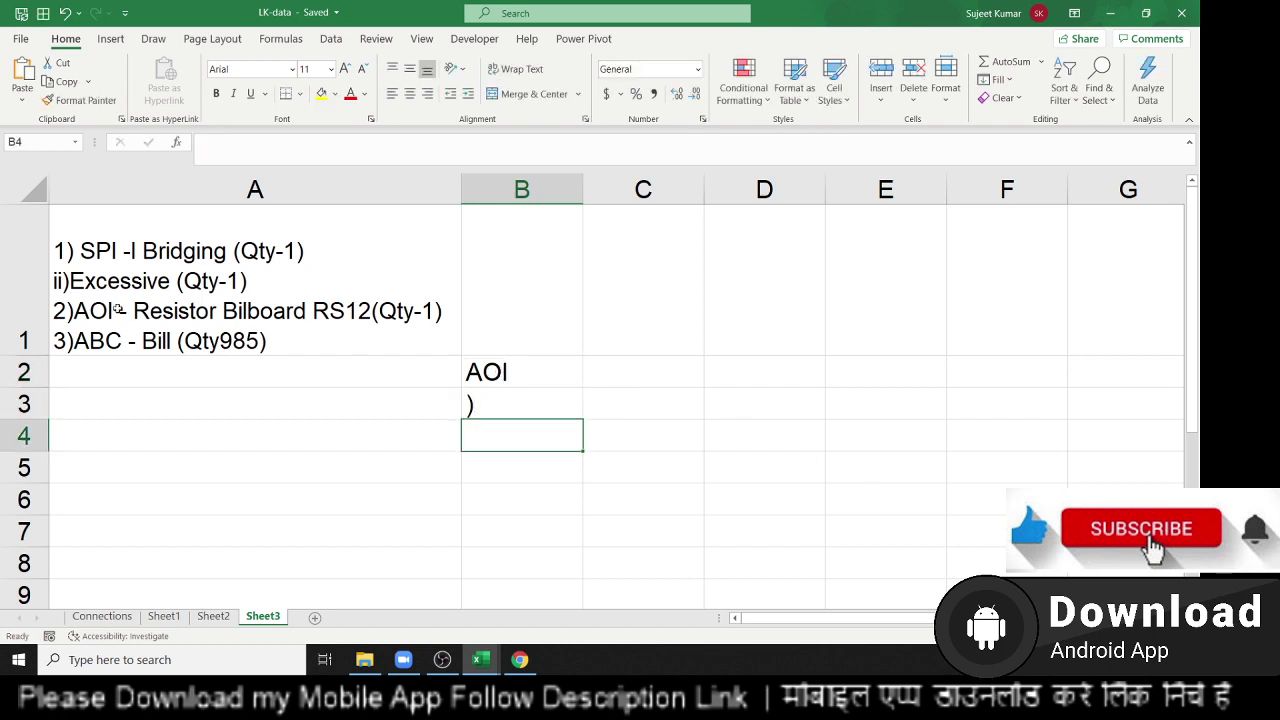
click(618, 379)
text(=)
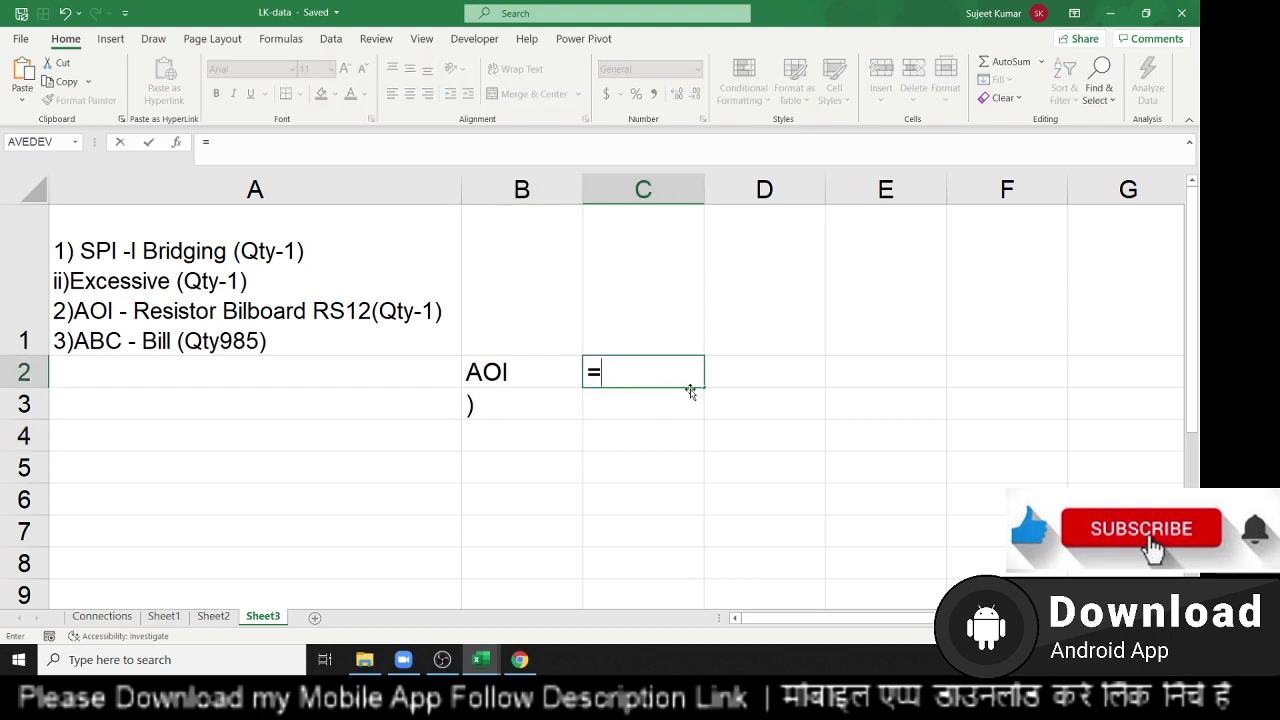
text(f)
Enter =SEARCH(B2,A1,1) in C2 so it returns 51, AOI's position in A1.
key(Escape)
key(BackSpace)
text(sea)
key(Tab)
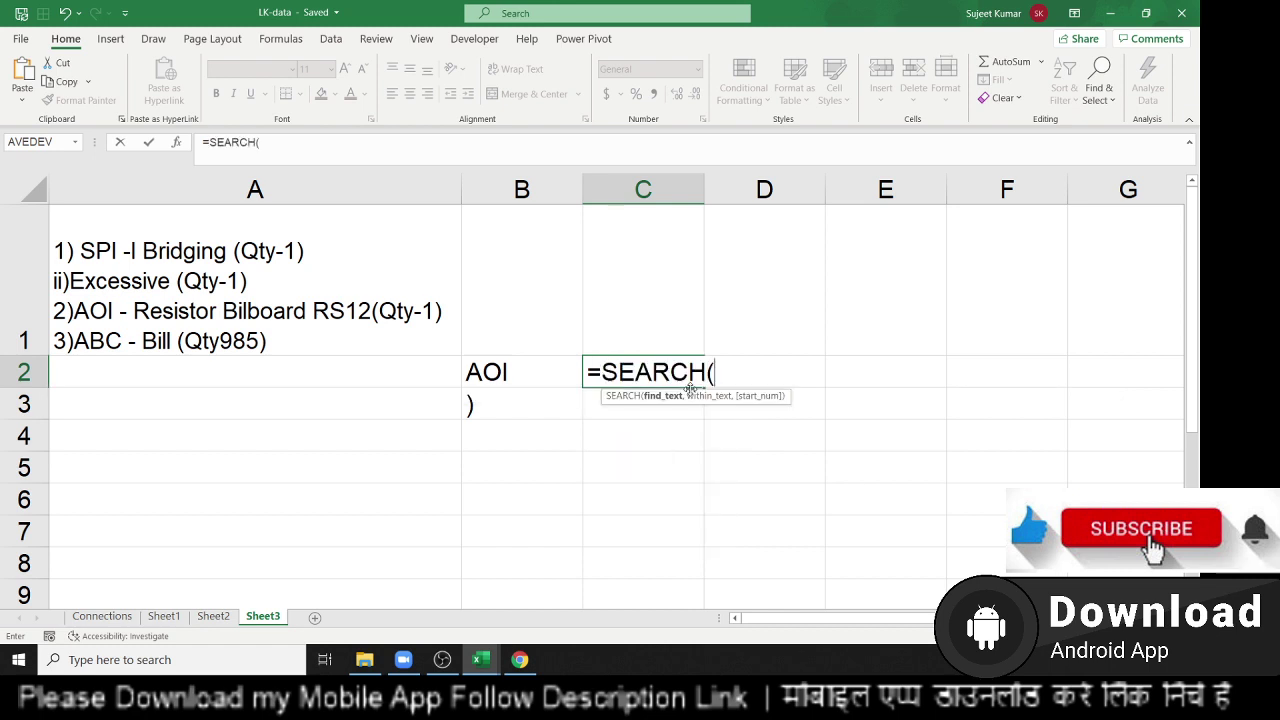
click(205, 300)
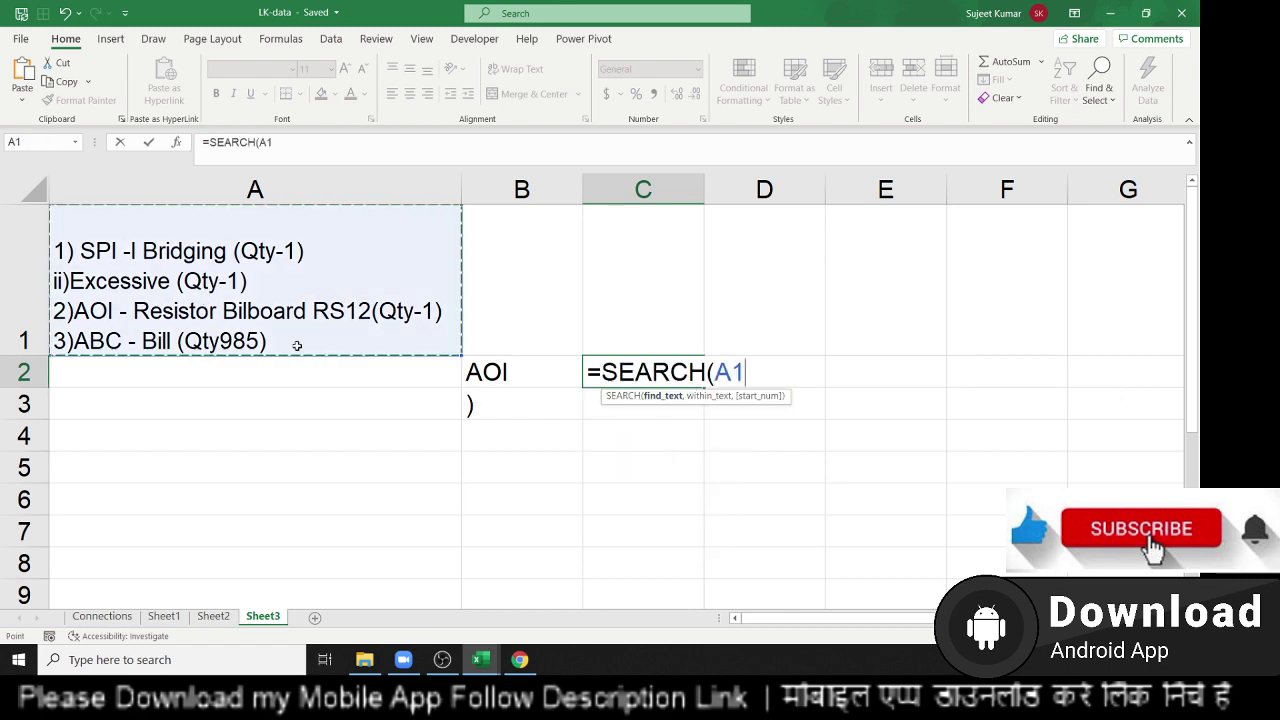
click(476, 377)
text(,)
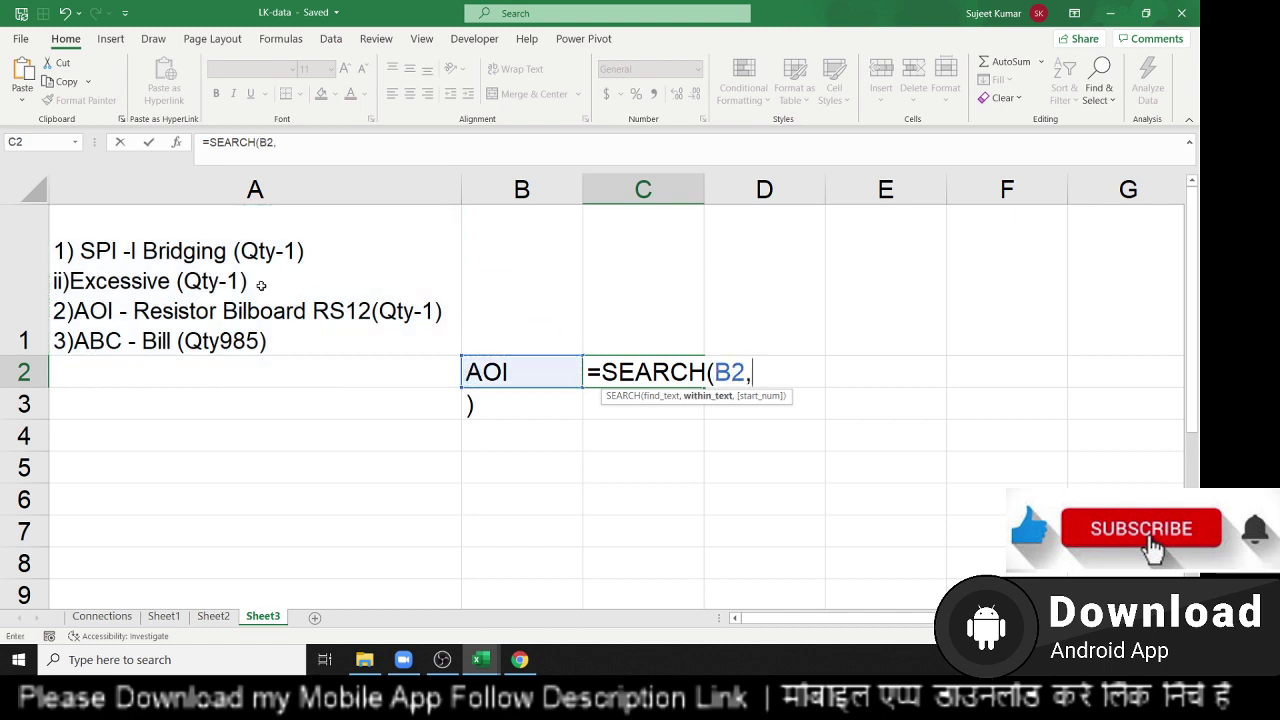
click(232, 279)
text(,)
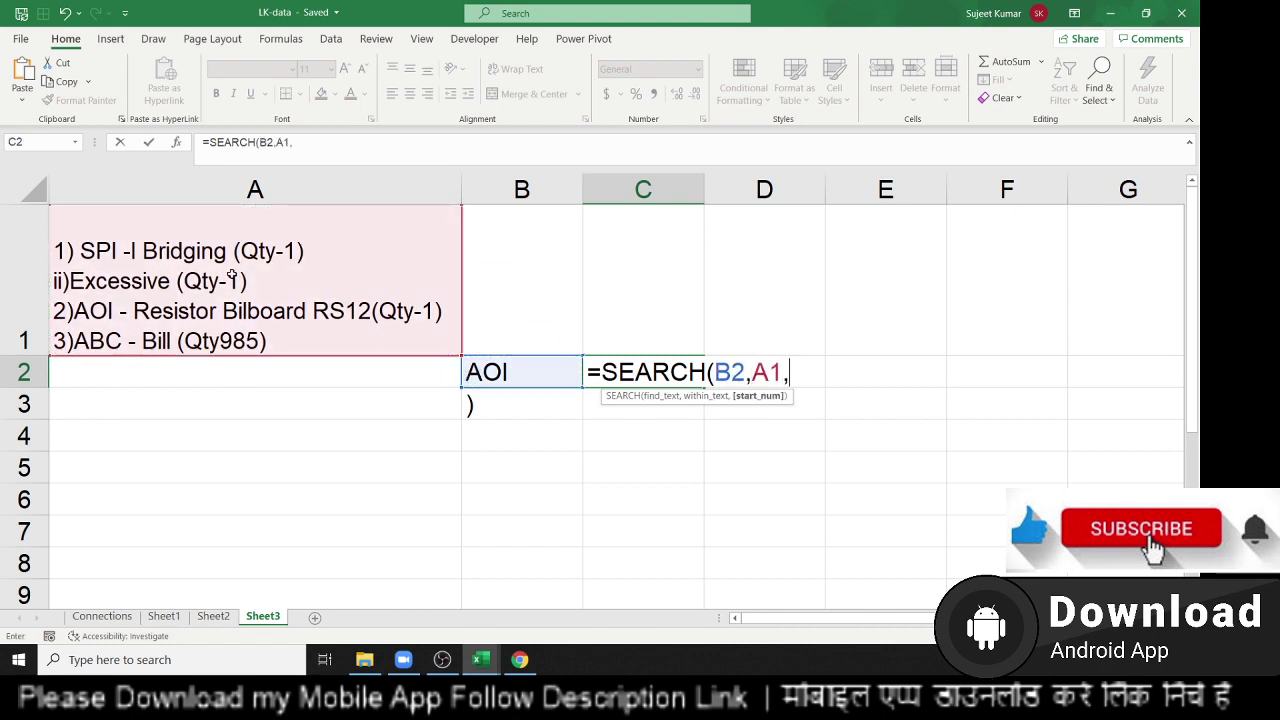
text(1)
key(Return)
key(Up)
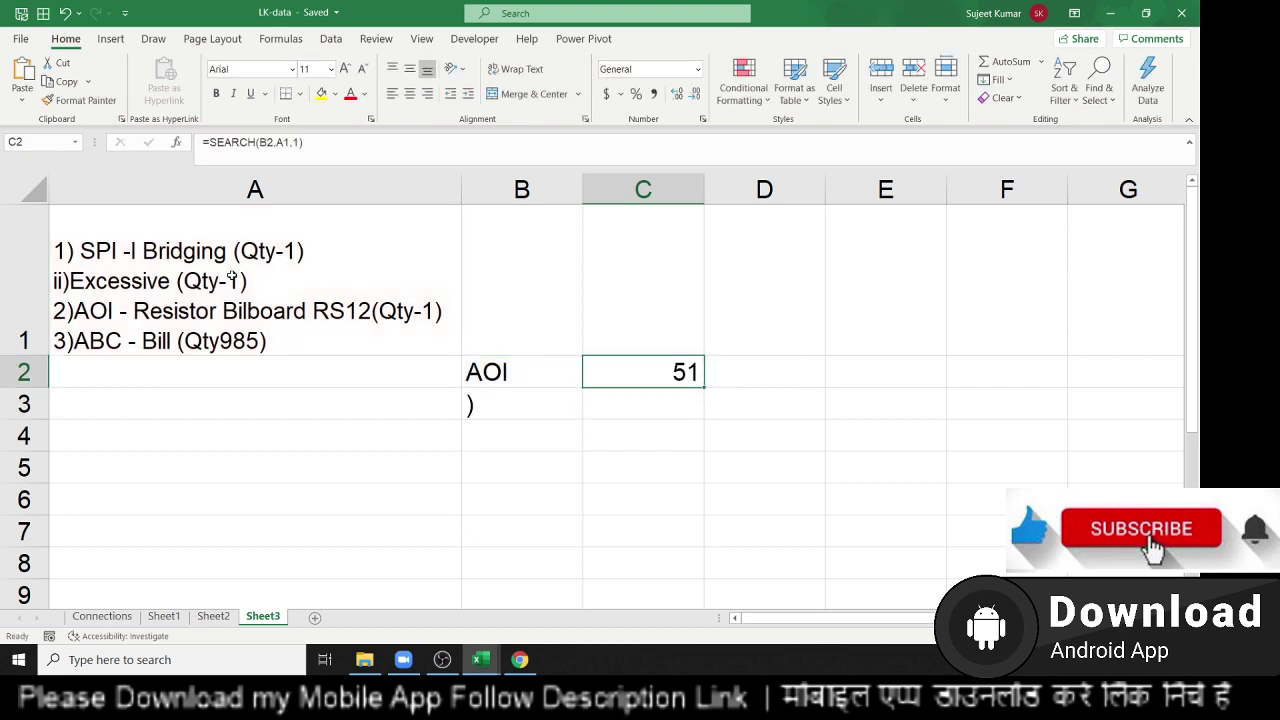
key(Down)
In C3, build a SEARCH for B3's closing bracket within A1.
text(=)
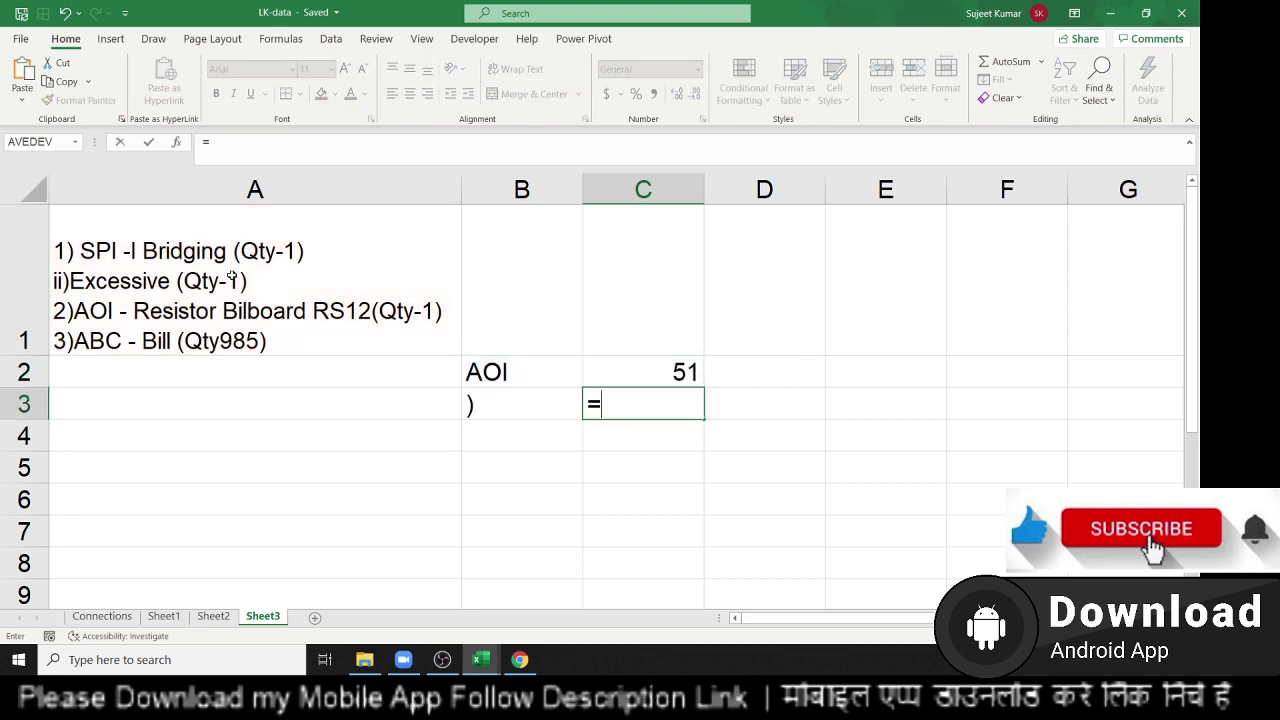
text(sea)
key(Tab)
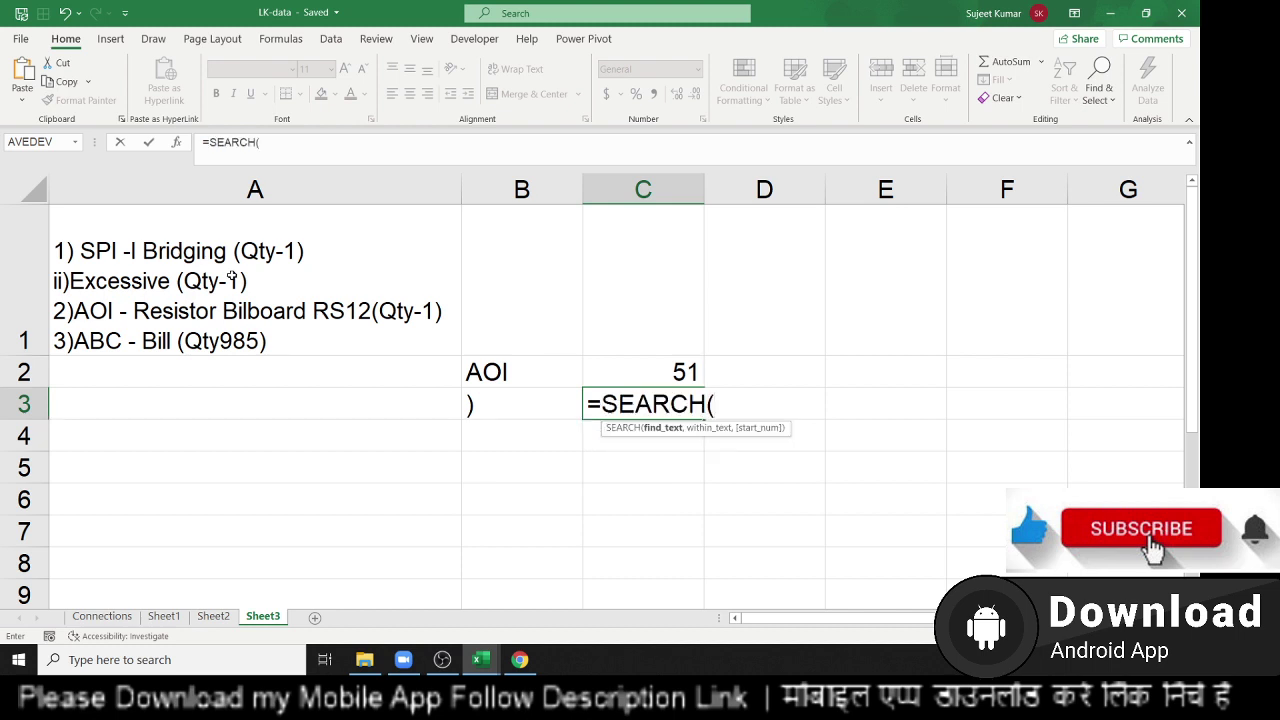
click(178, 322)
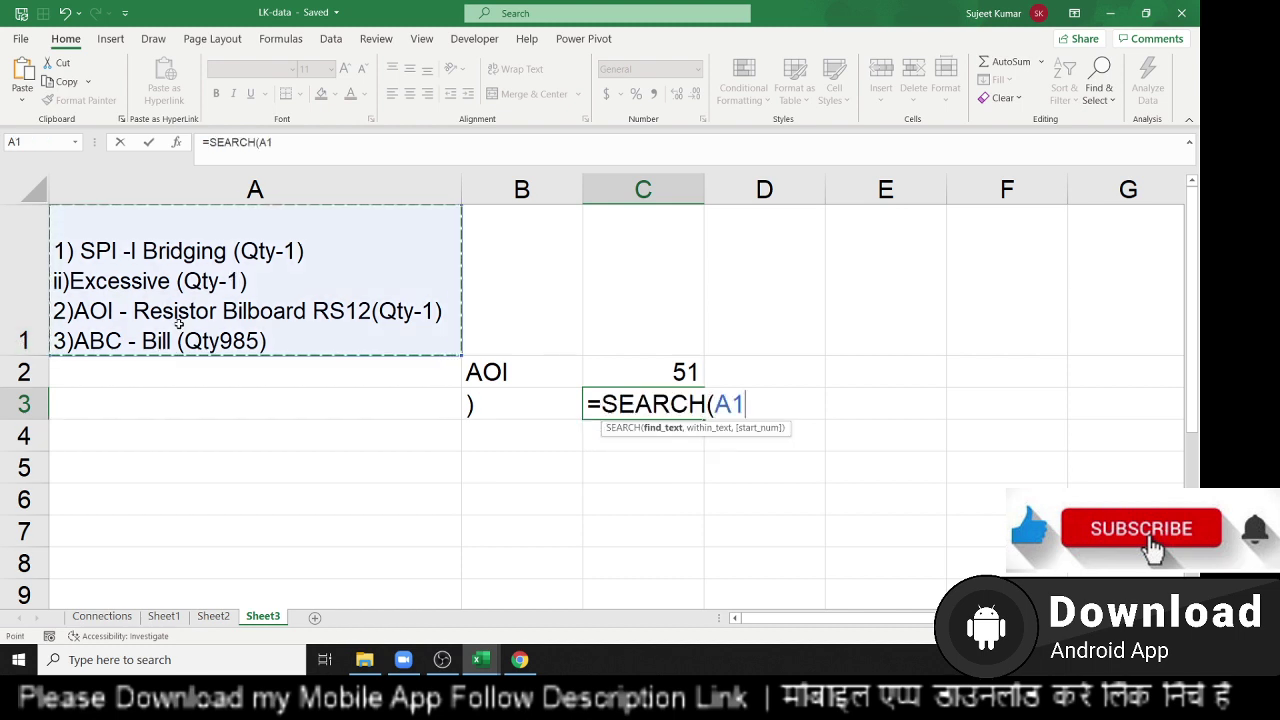
click(488, 406)
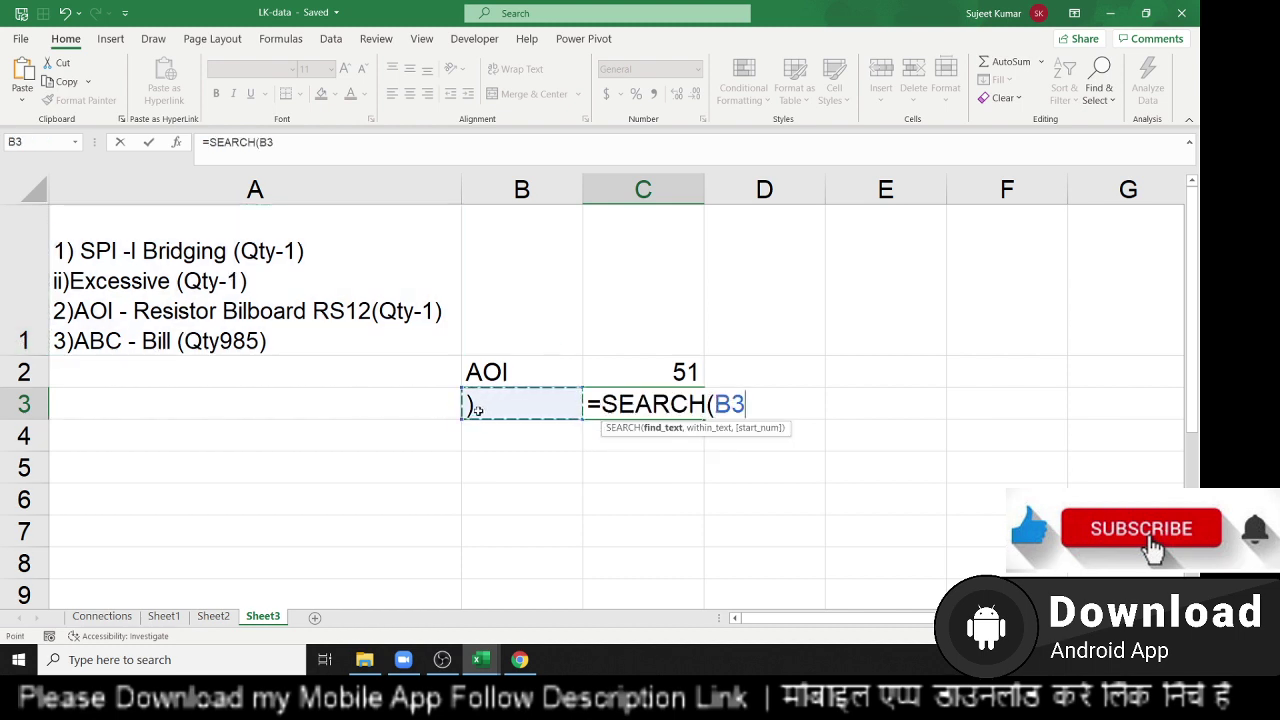
text(,)
click(264, 291)
text(,)
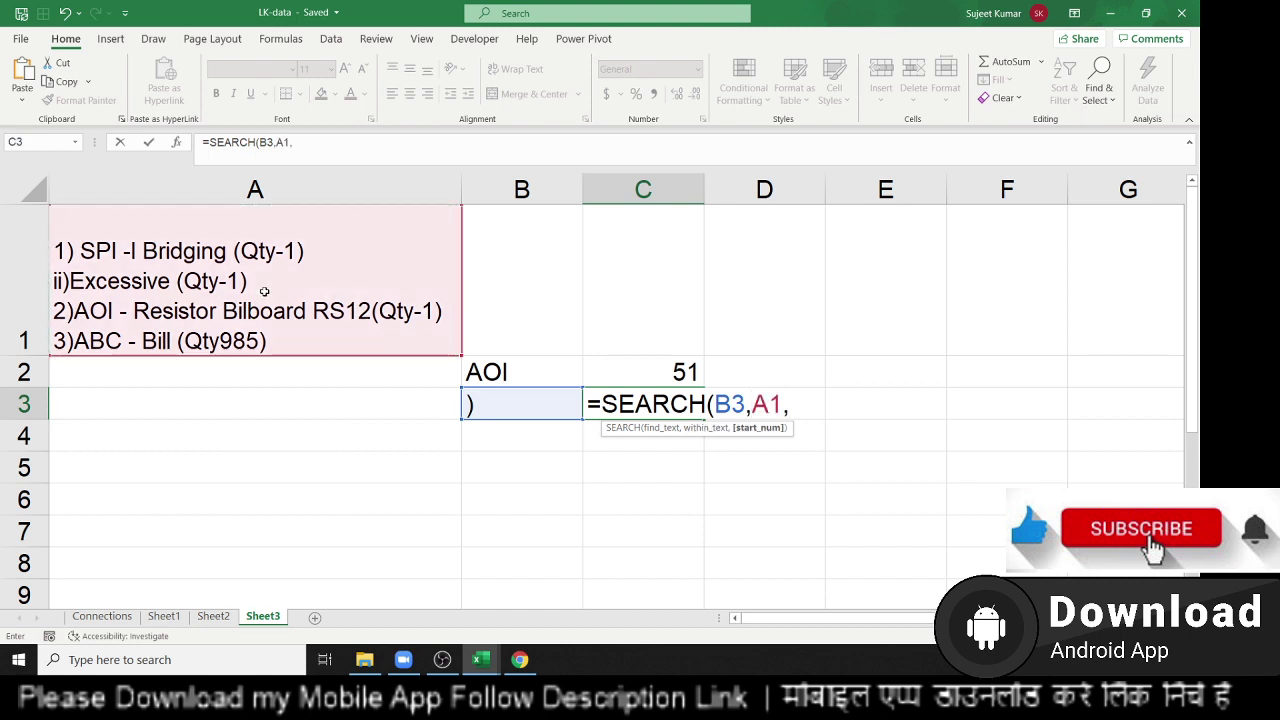
text(1)
Make C3's search start at C2+1 so it returns 85, then review C2 and C3.
key(BackSpace)
click(663, 363)
text(+1)
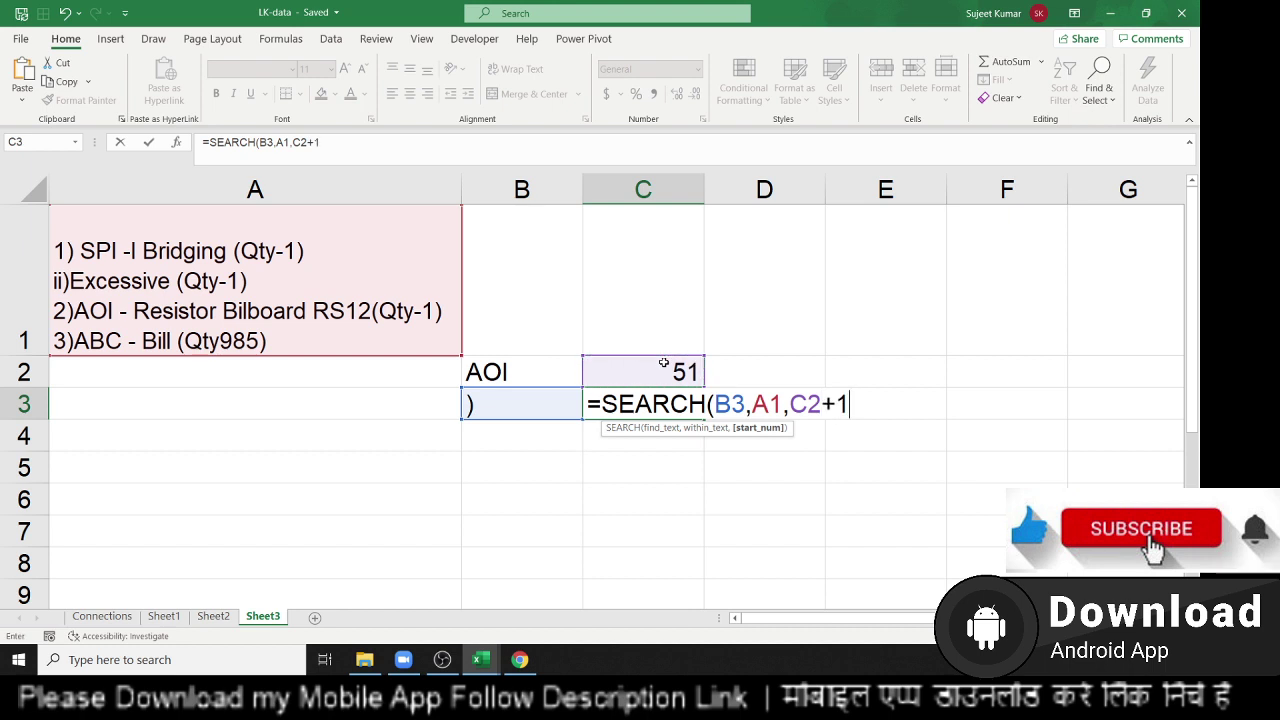
key(Return)
click(662, 371)
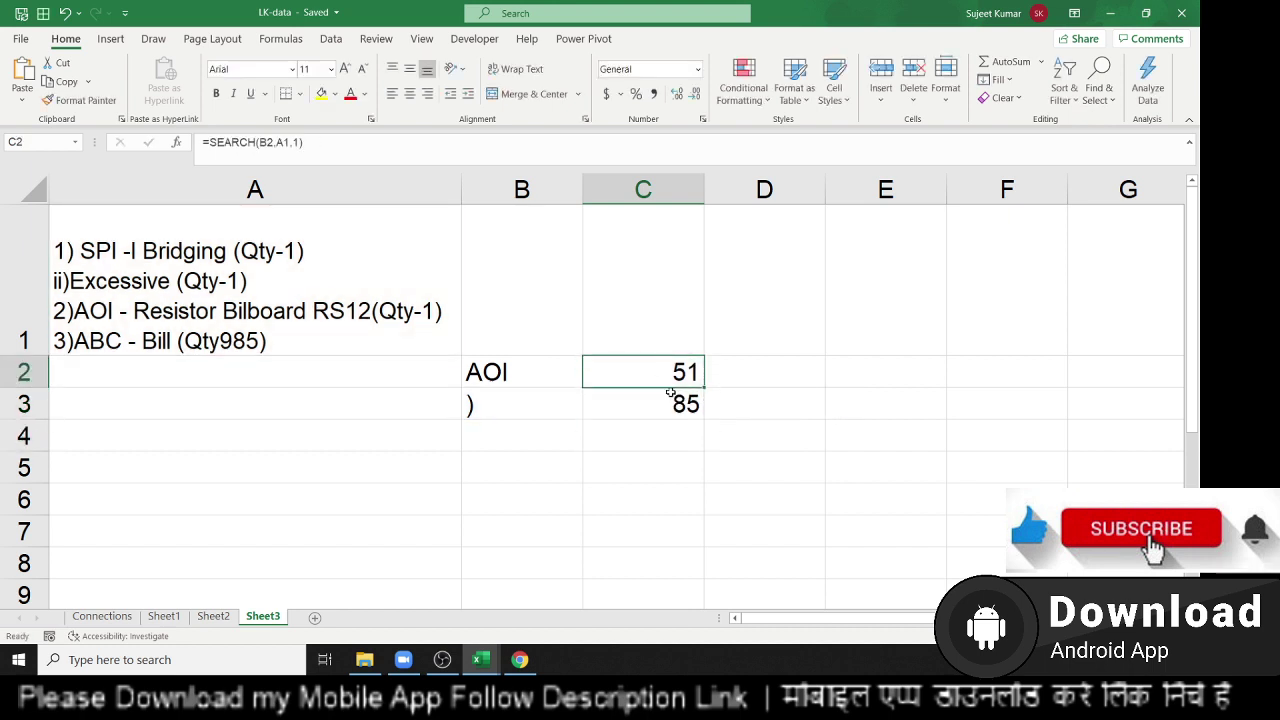
click(672, 402)
Highlight the 'AOI - Resistor Bilboard RS12(Qty-1)' line in A1 to inspect it, leaving it unchanged.
double_click(306, 311)
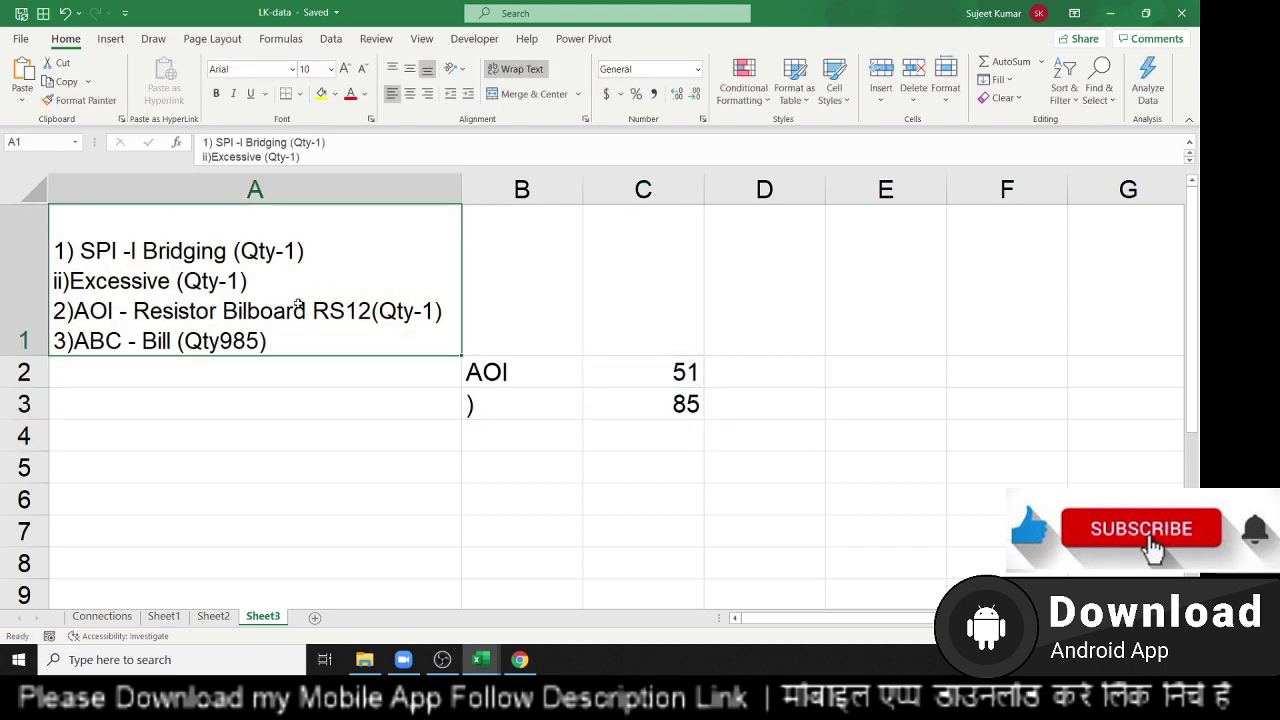
mouse_move(54, 251)
mouse_down()
mouse_move(192, 321)
mouse_move(74, 311)
mouse_up()
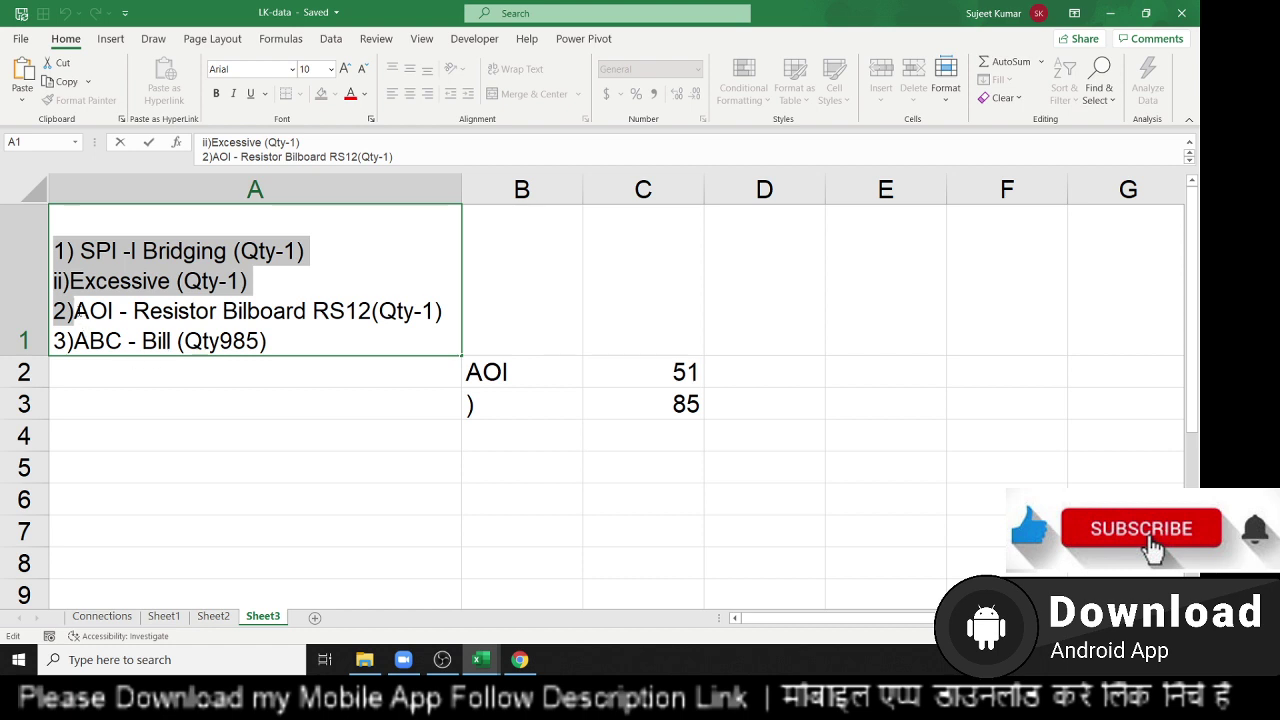
drag(74, 311, 437, 311)
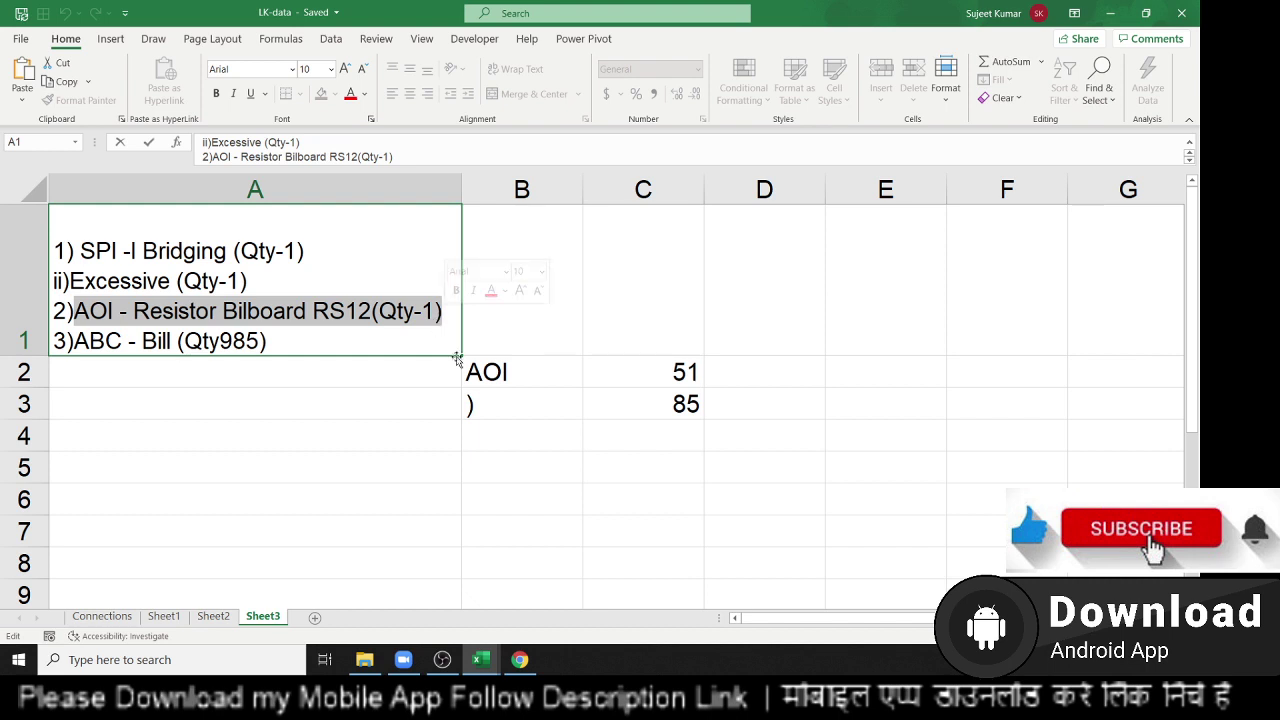
key(Escape)
click(674, 447)
Enter =MID(A1,C2,C3-C2) in C4 to pull the AOI text out of A1.
text(=)
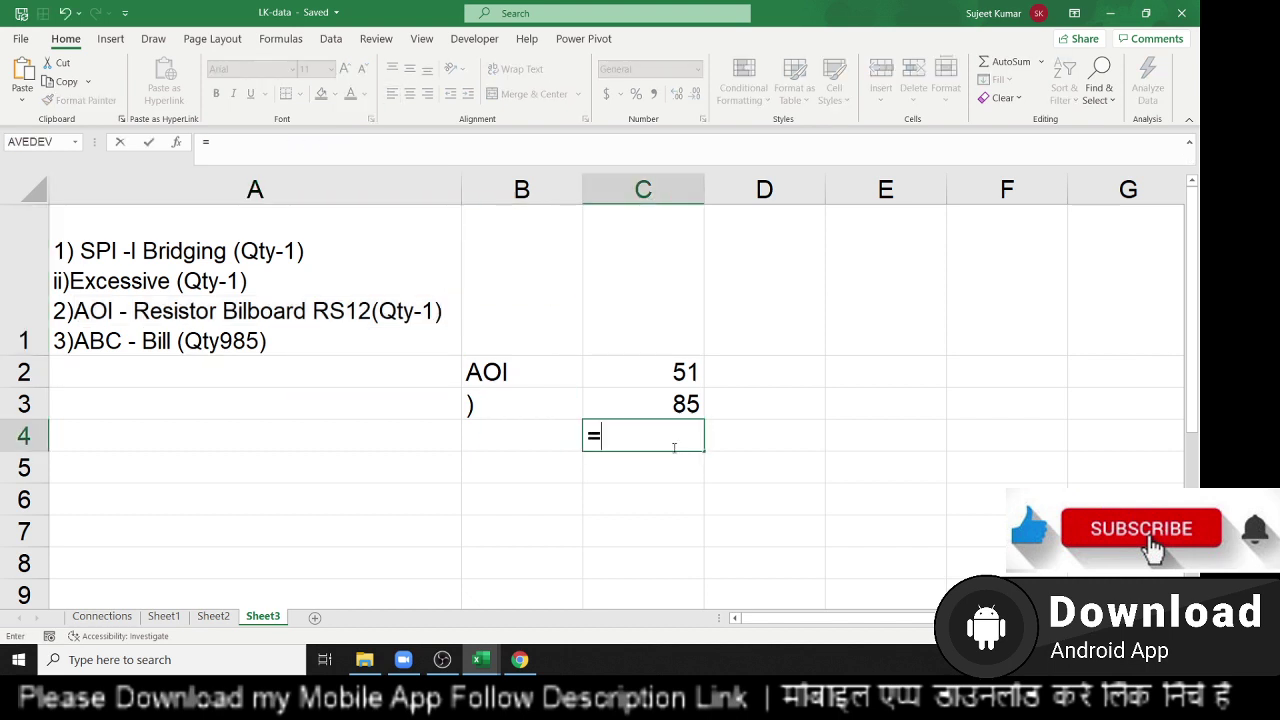
text(mid)
key(Tab)
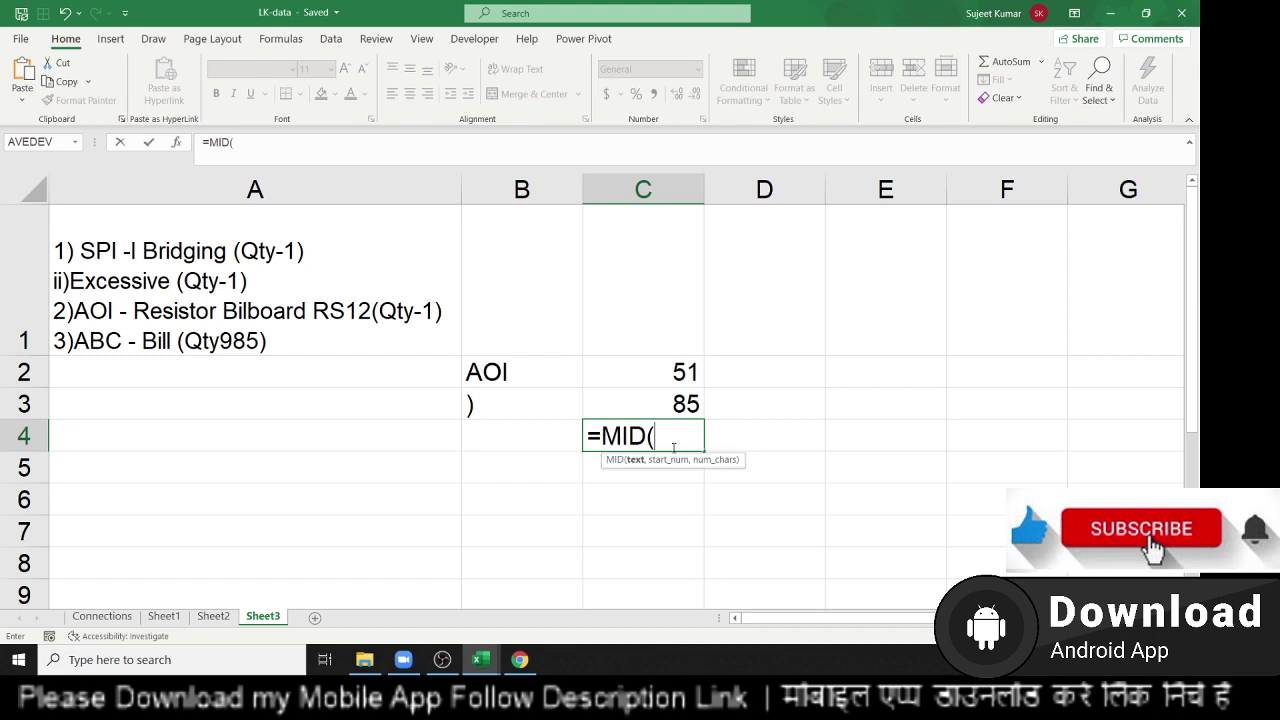
click(255, 296)
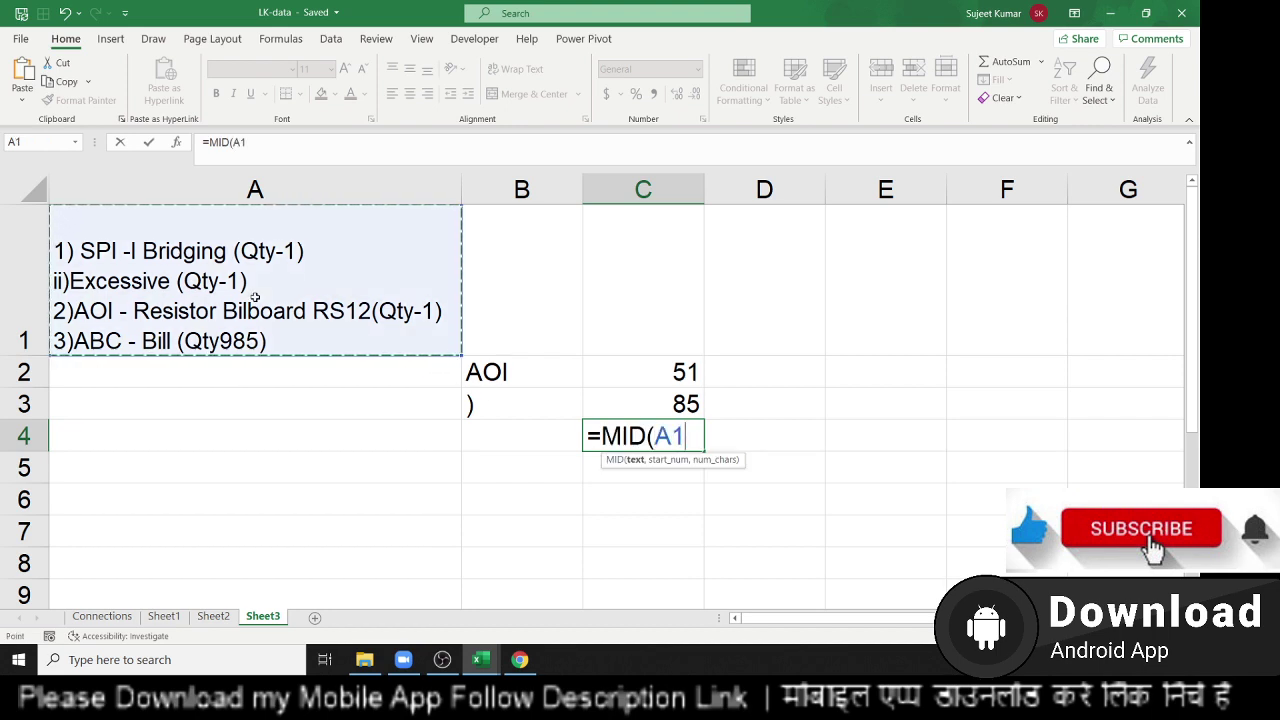
text(,)
click(645, 372)
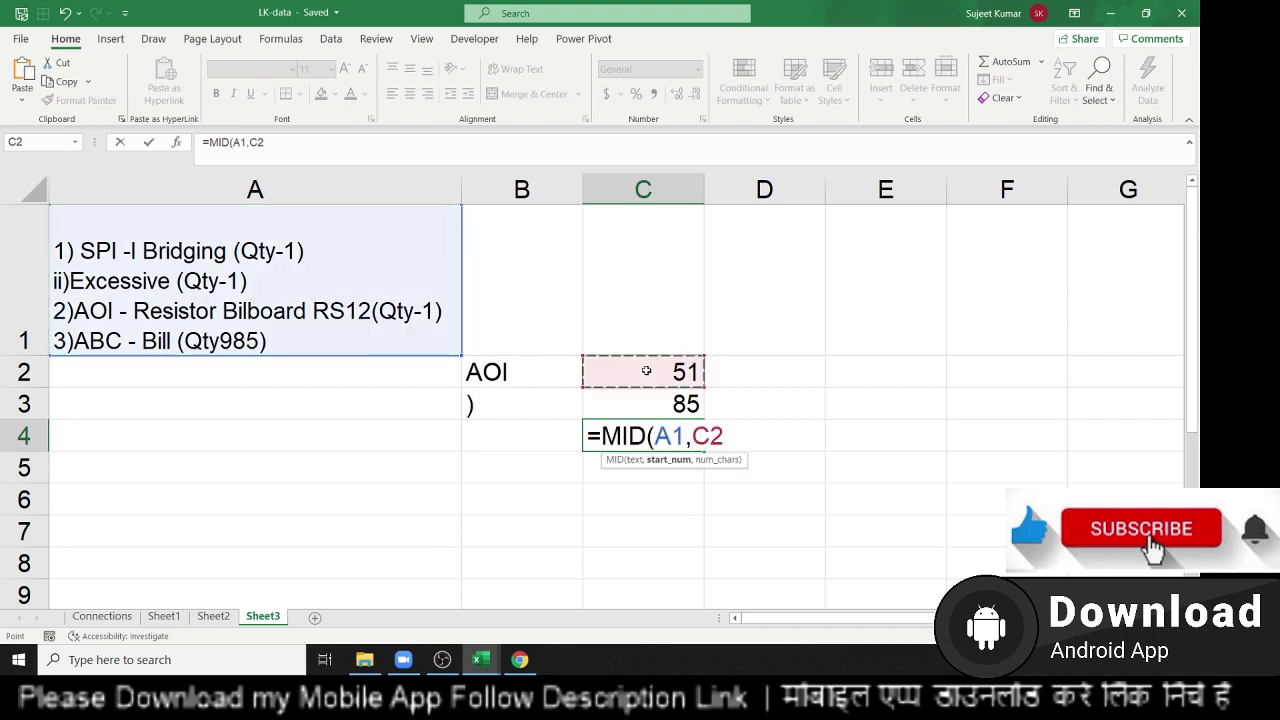
text(,)
click(636, 403)
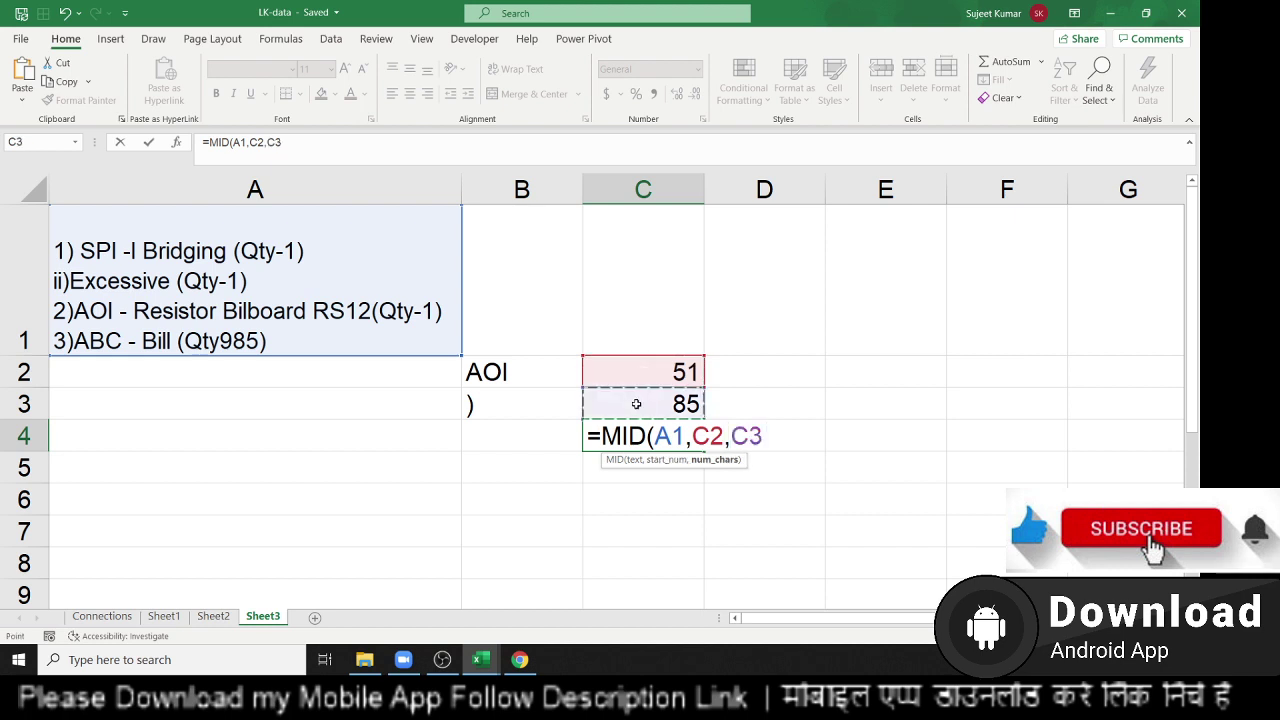
text(-)
key(Up)
key(Up)
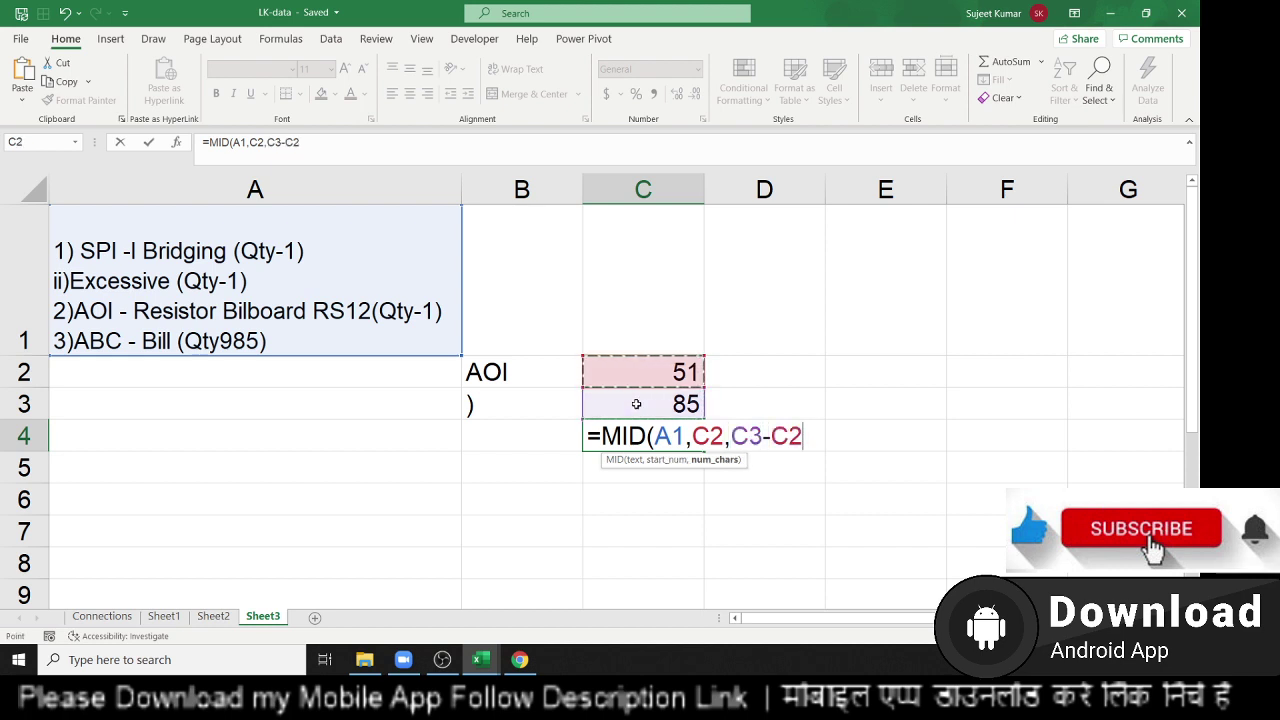
key(Return)
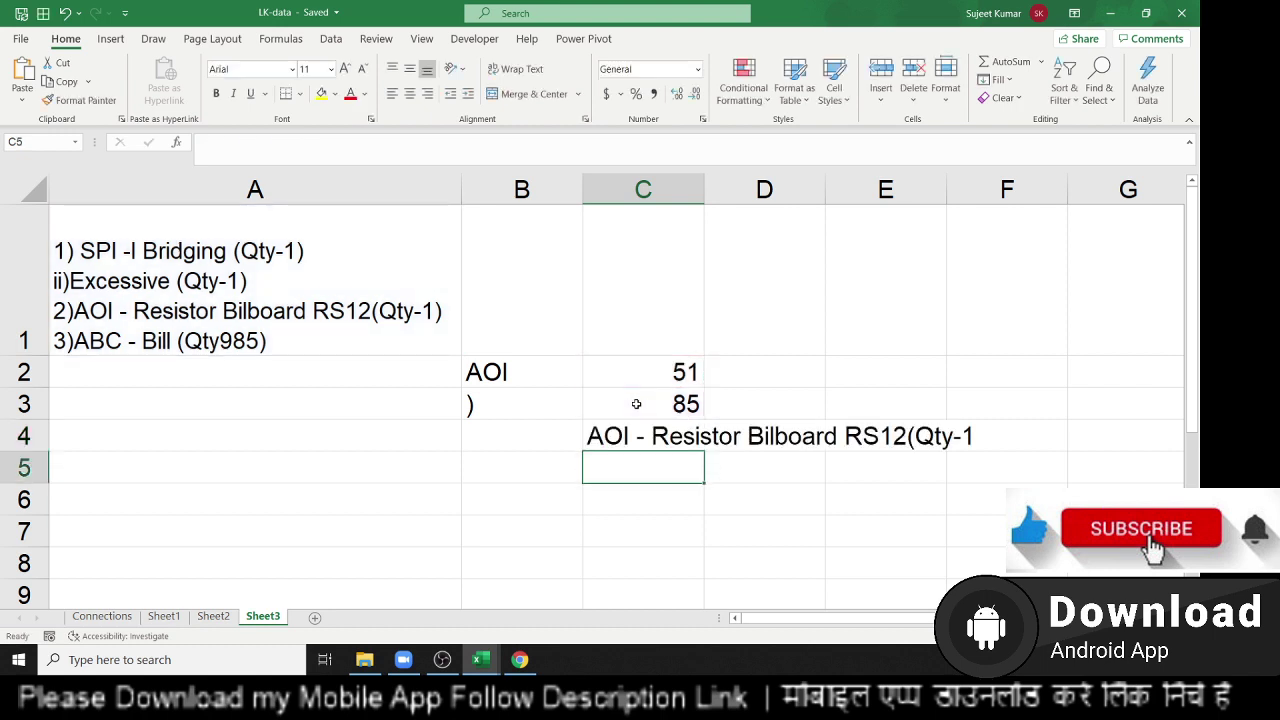
key(Up)
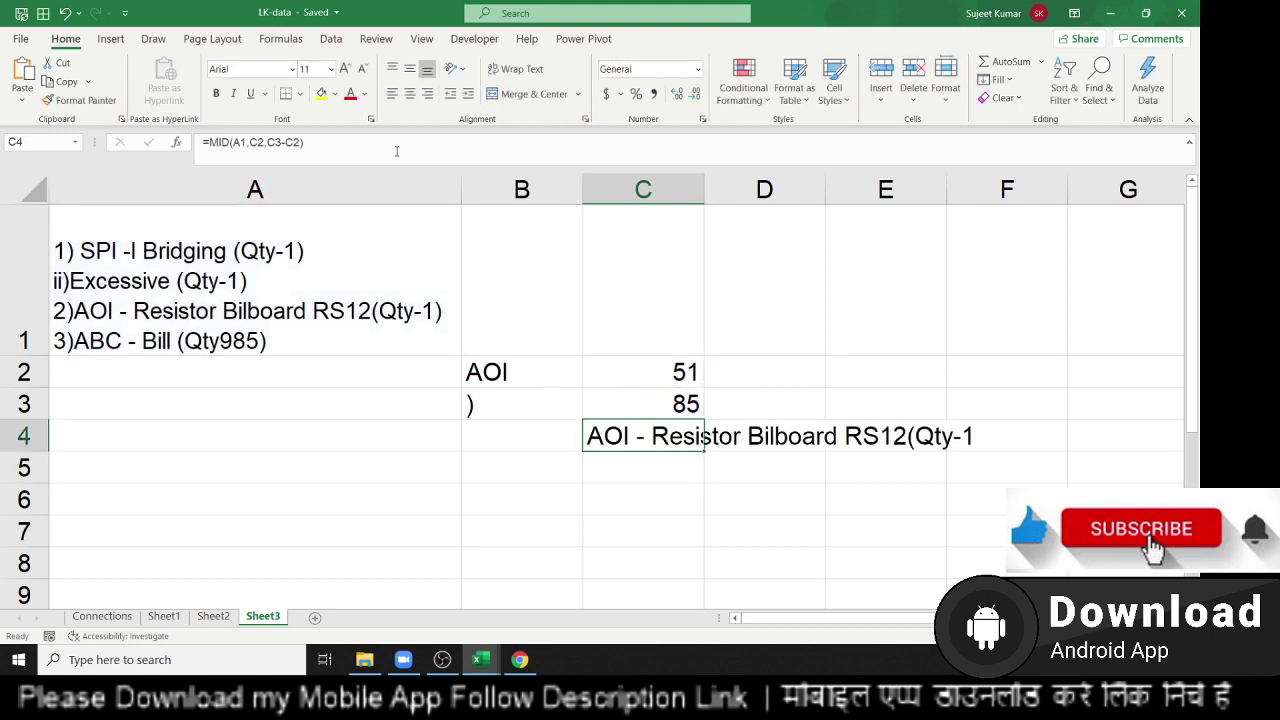
Change C4 to =MID(A1,C2,C3-C2+1) so the extract includes the closing bracket.
click(296, 142)
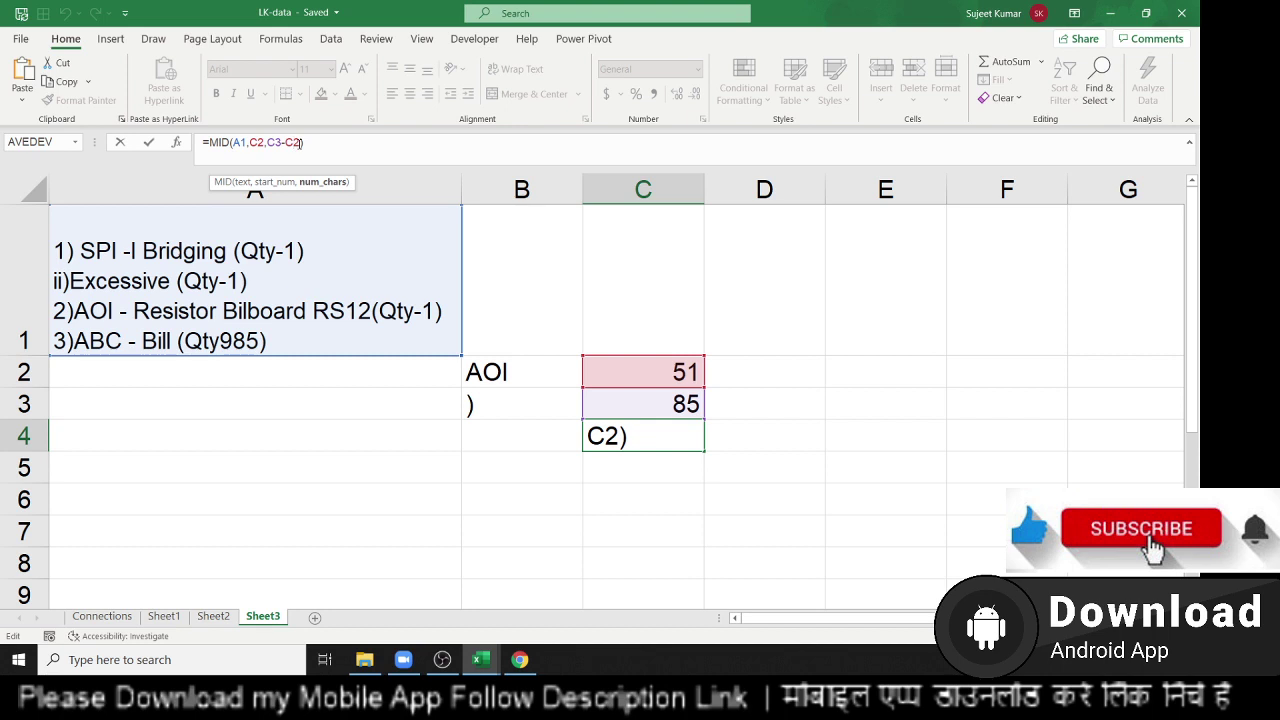
text(+1)
key(Return)
key(Up)
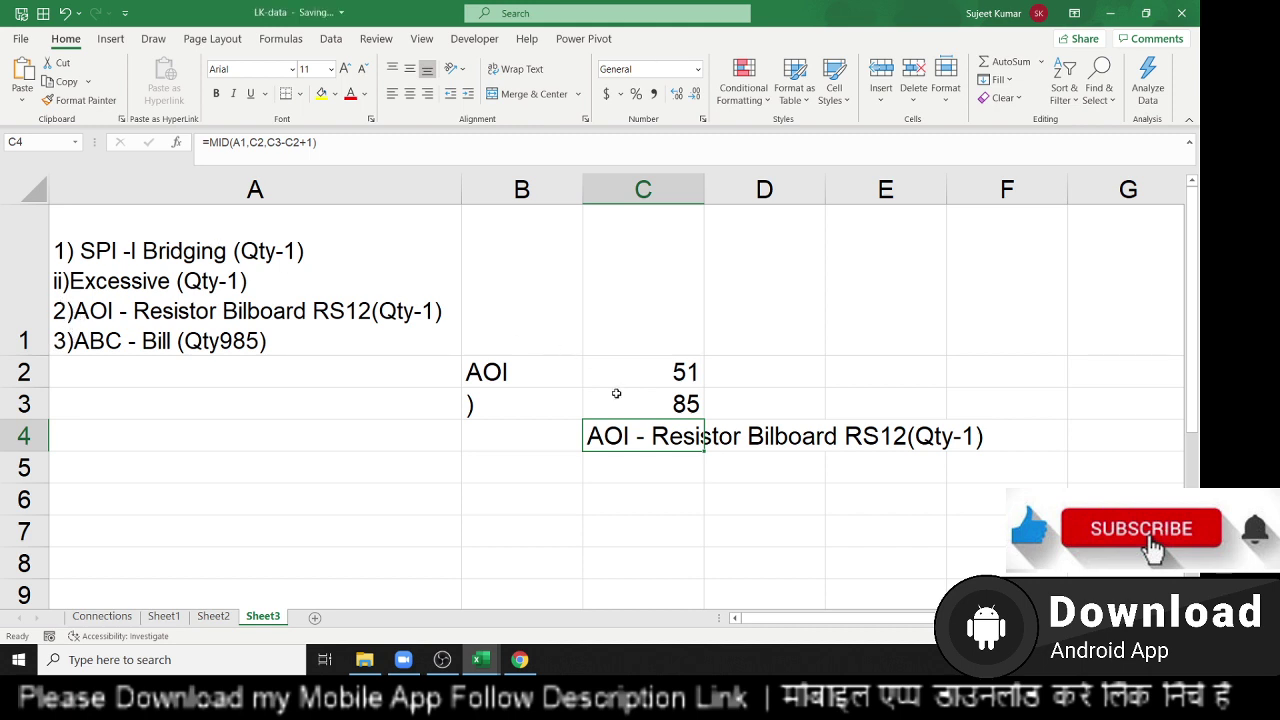
Change C2 to =SEARCH(B2,A1,1)-2 so it shows 49.
click(670, 370)
click(369, 140)
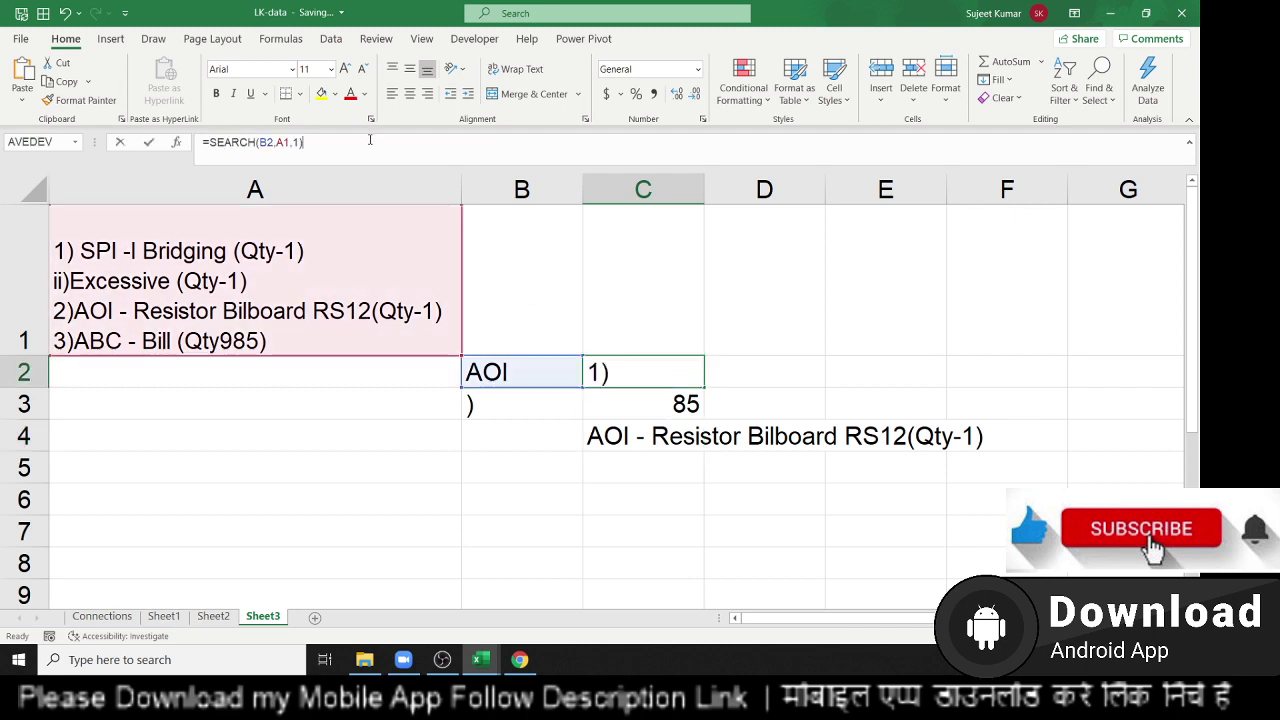
text(-2)
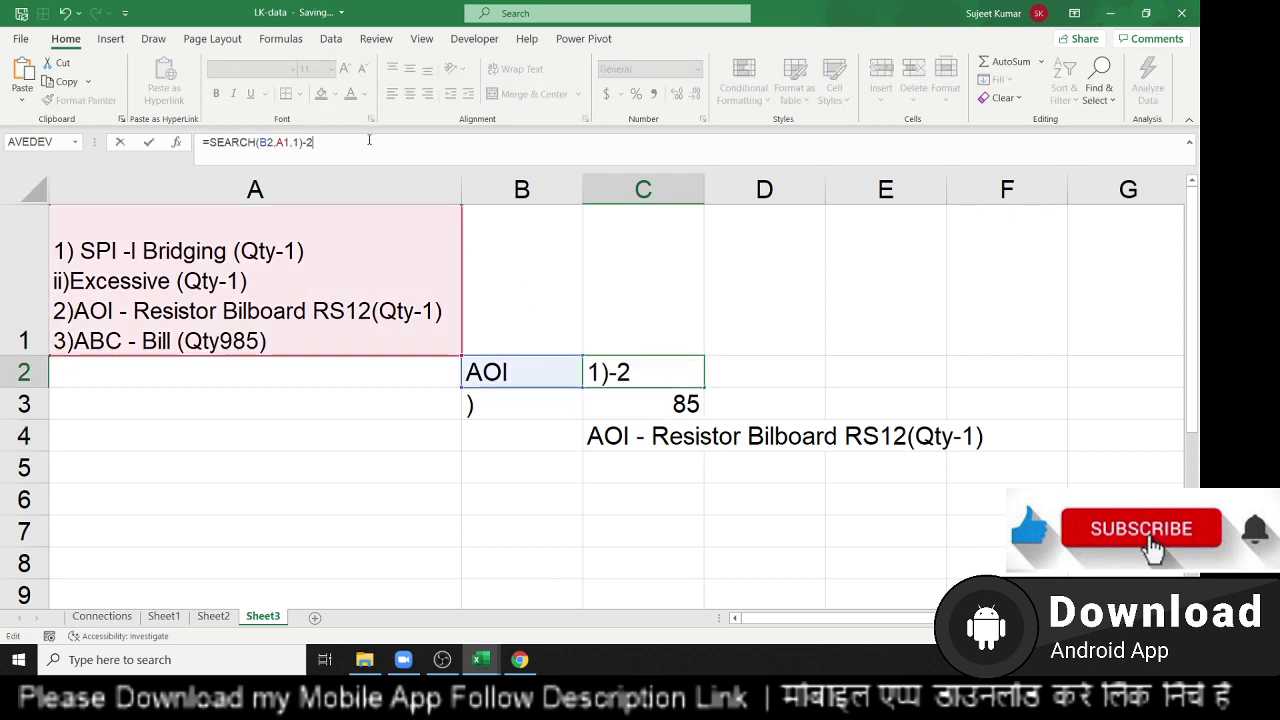
key(Return)
key(Down)
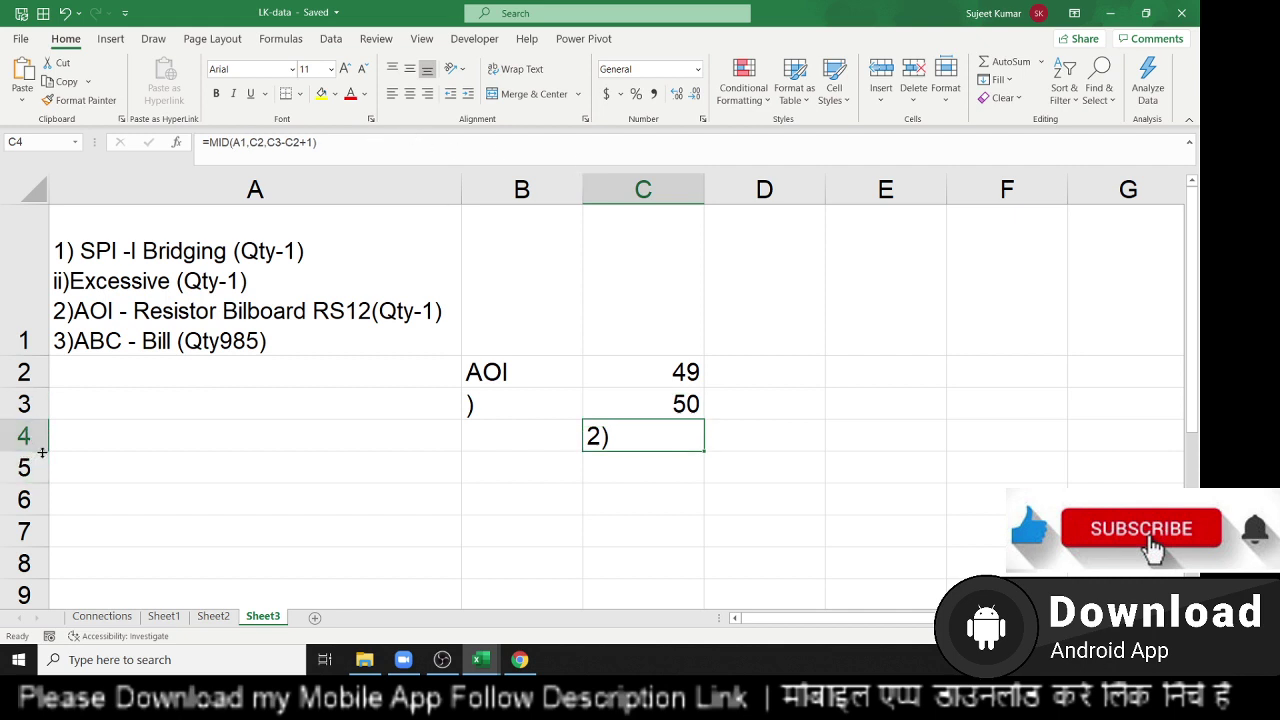
Turn on Wrap Text for C4 and make row 4 taller.
click(452, 70)
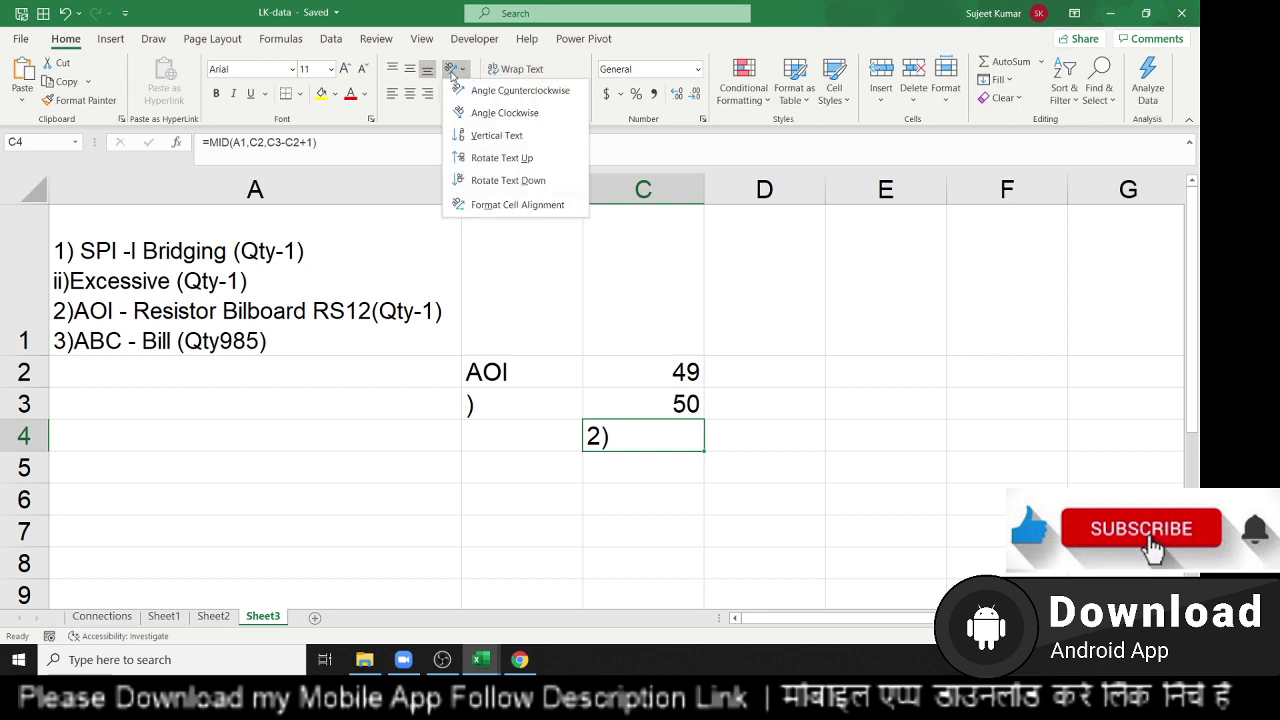
click(515, 69)
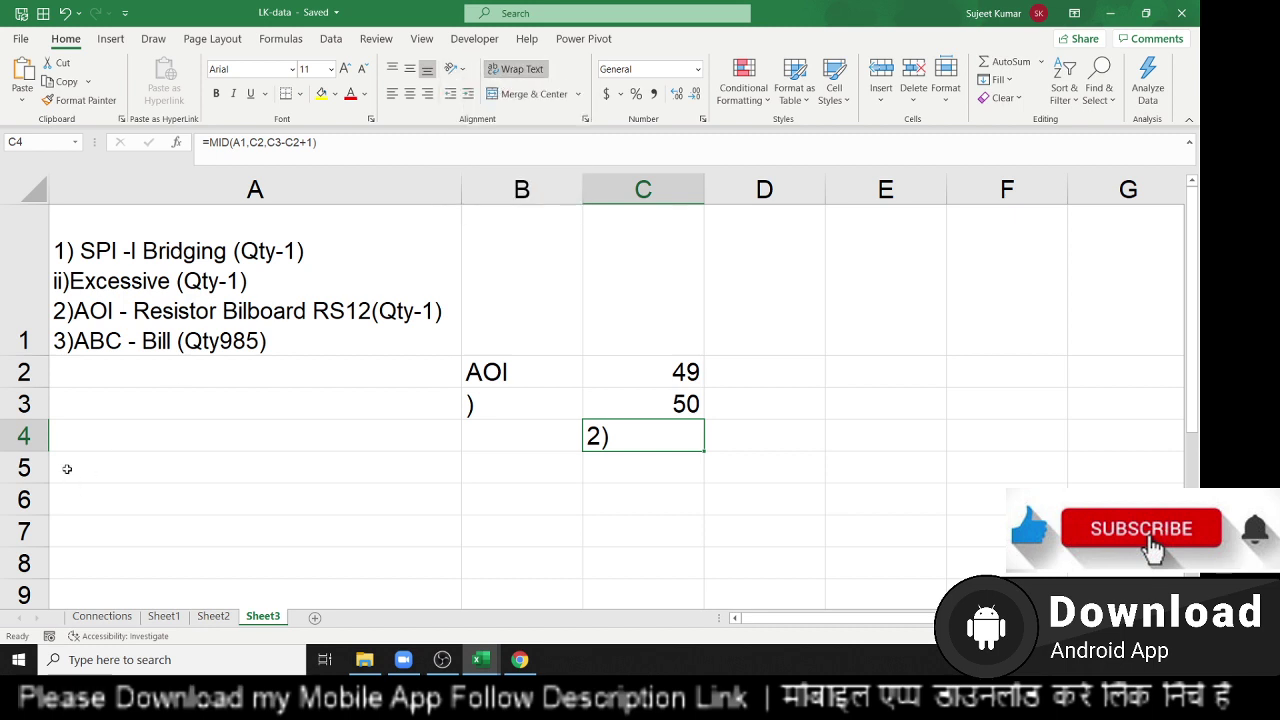
drag(43, 455, 28, 463)
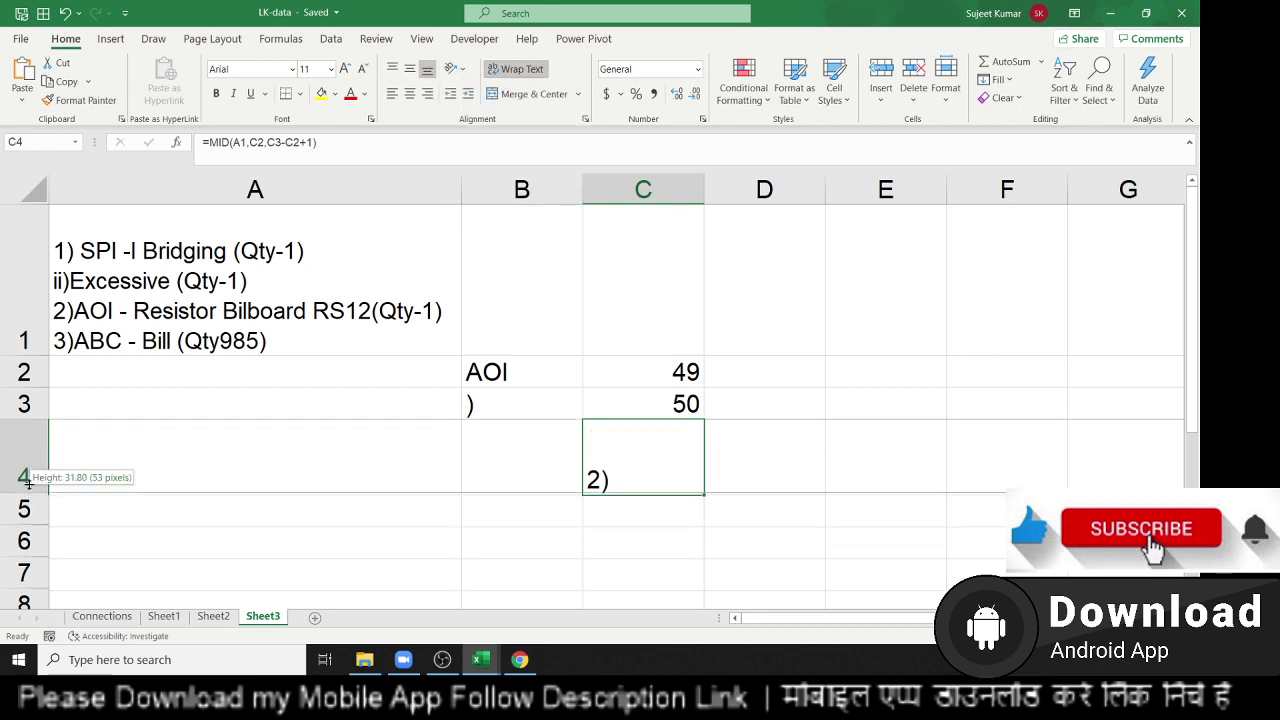
Restore C2 to =SEARCH(B2,A1,1) so it returns 51 again.
click(589, 372)
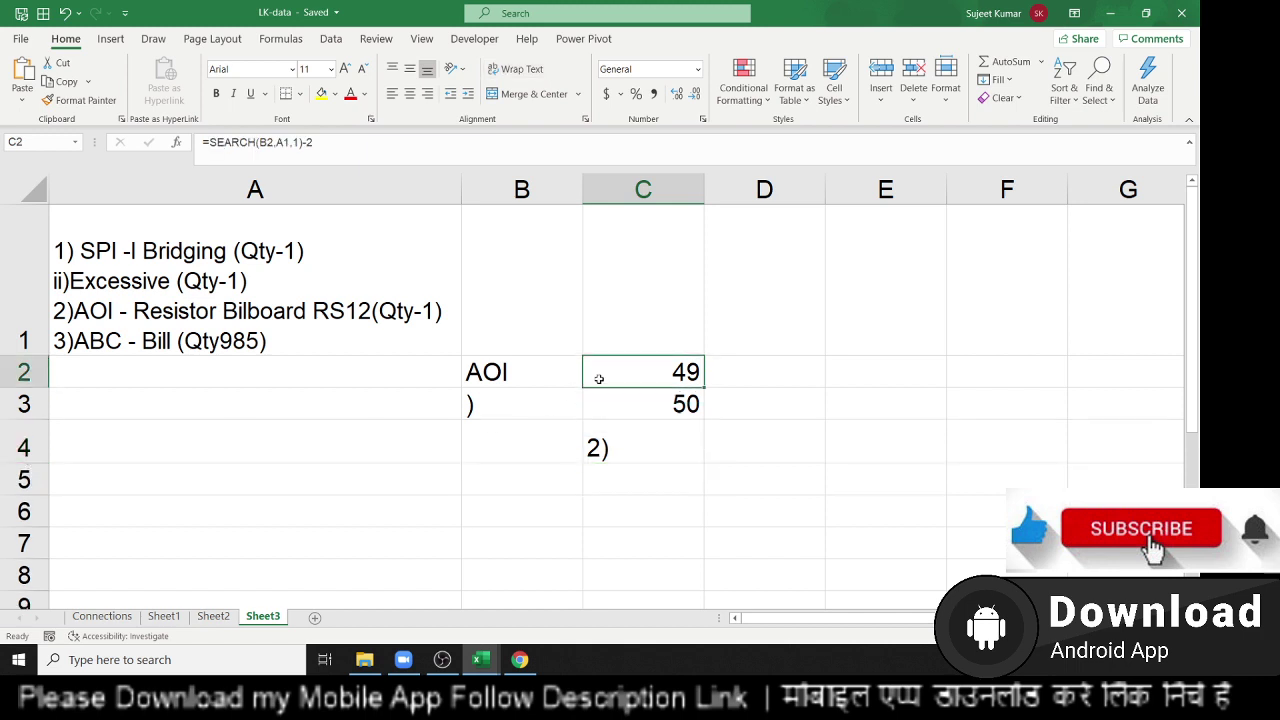
click(346, 146)
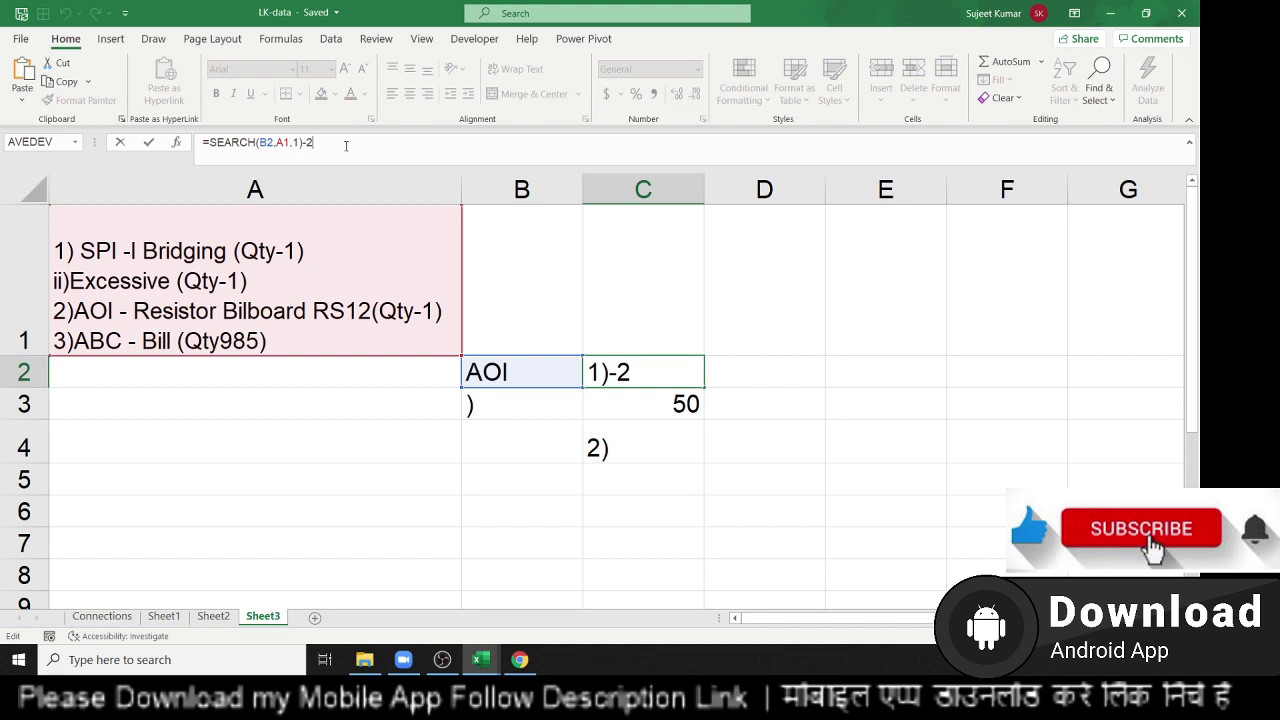
key(BackSpace)
key(BackSpace)
key(Return)
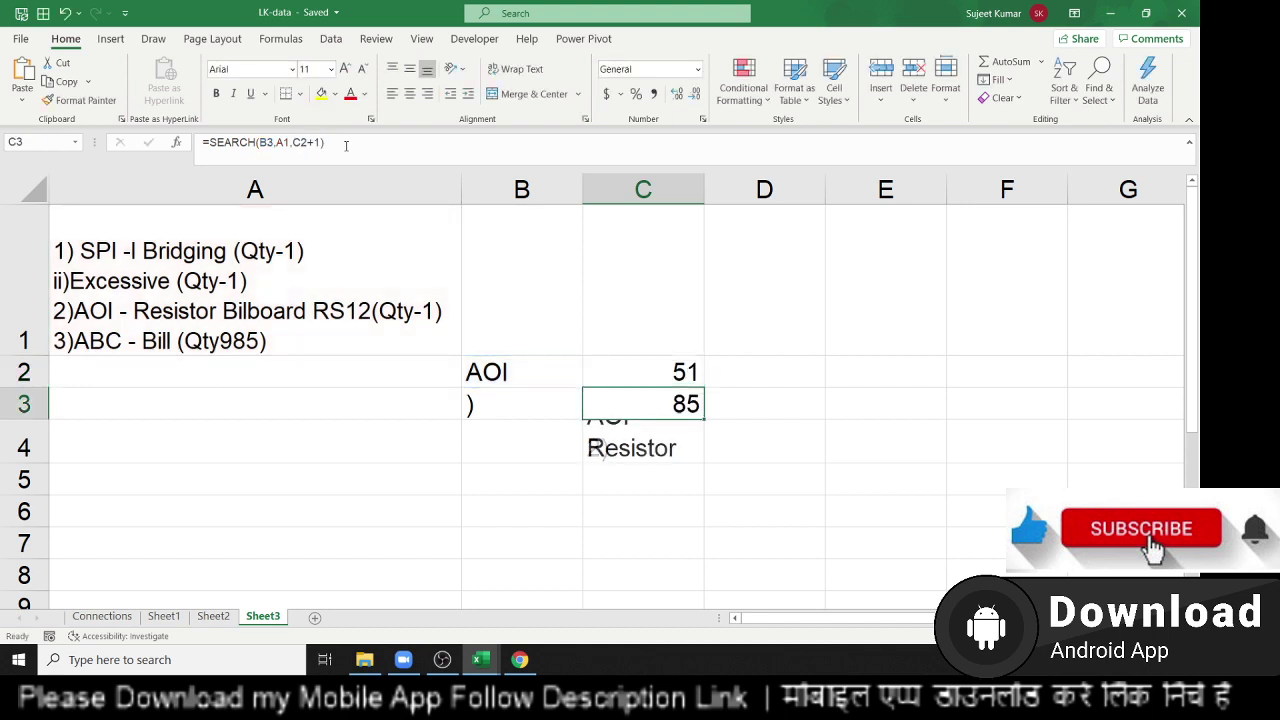
key(Up)
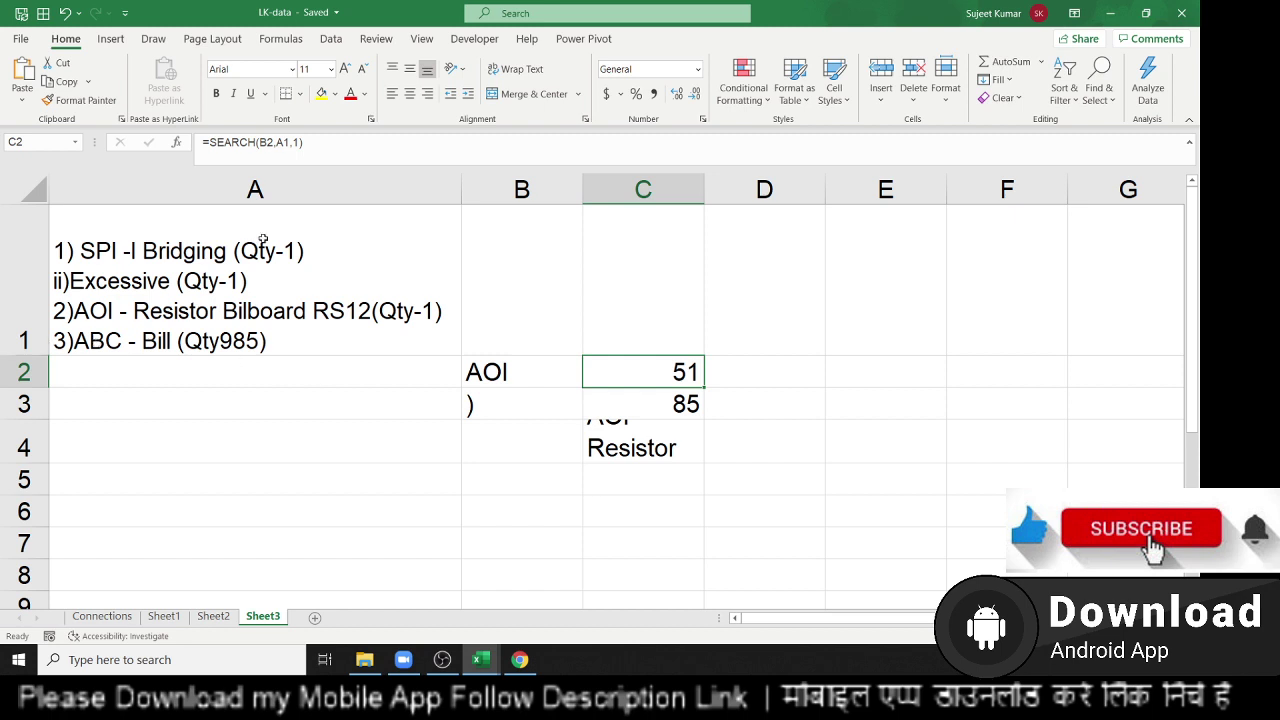
Change C4 to =MID(A1,C2-2,C3-C2+1) and turn Wrap Text off for a single line.
click(265, 142)
text(,)
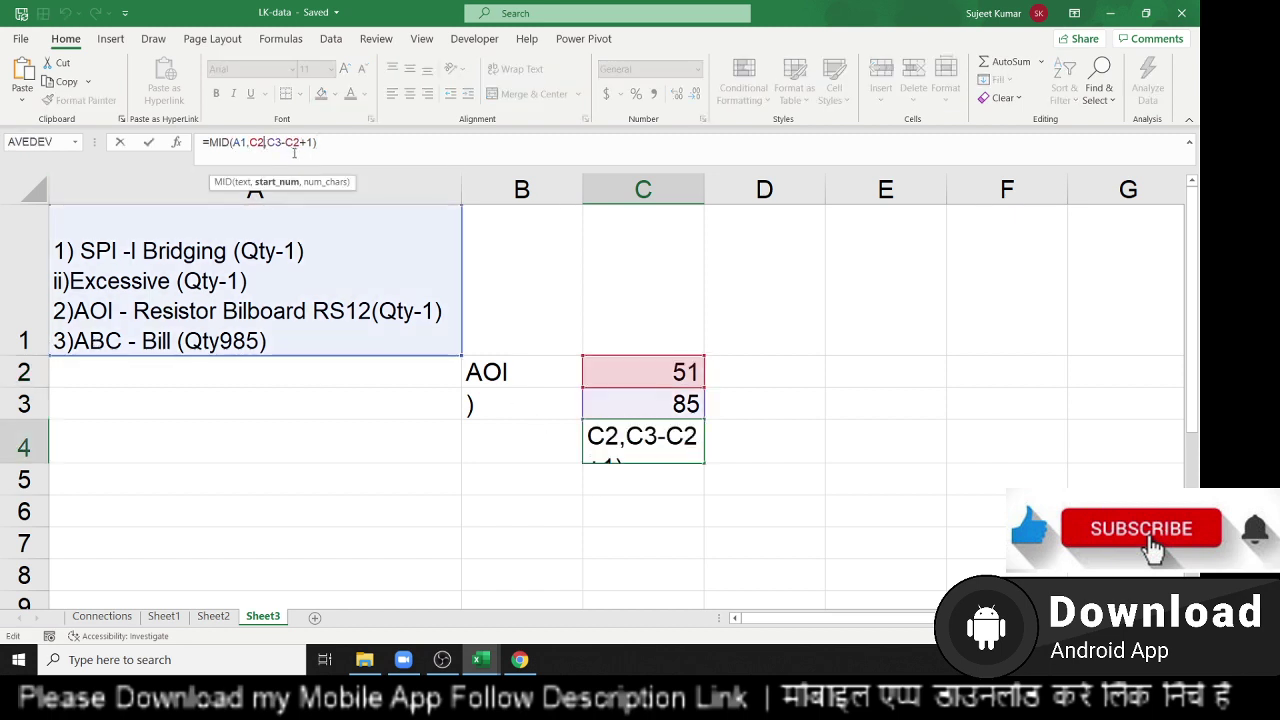
key(Left)
text(-2)
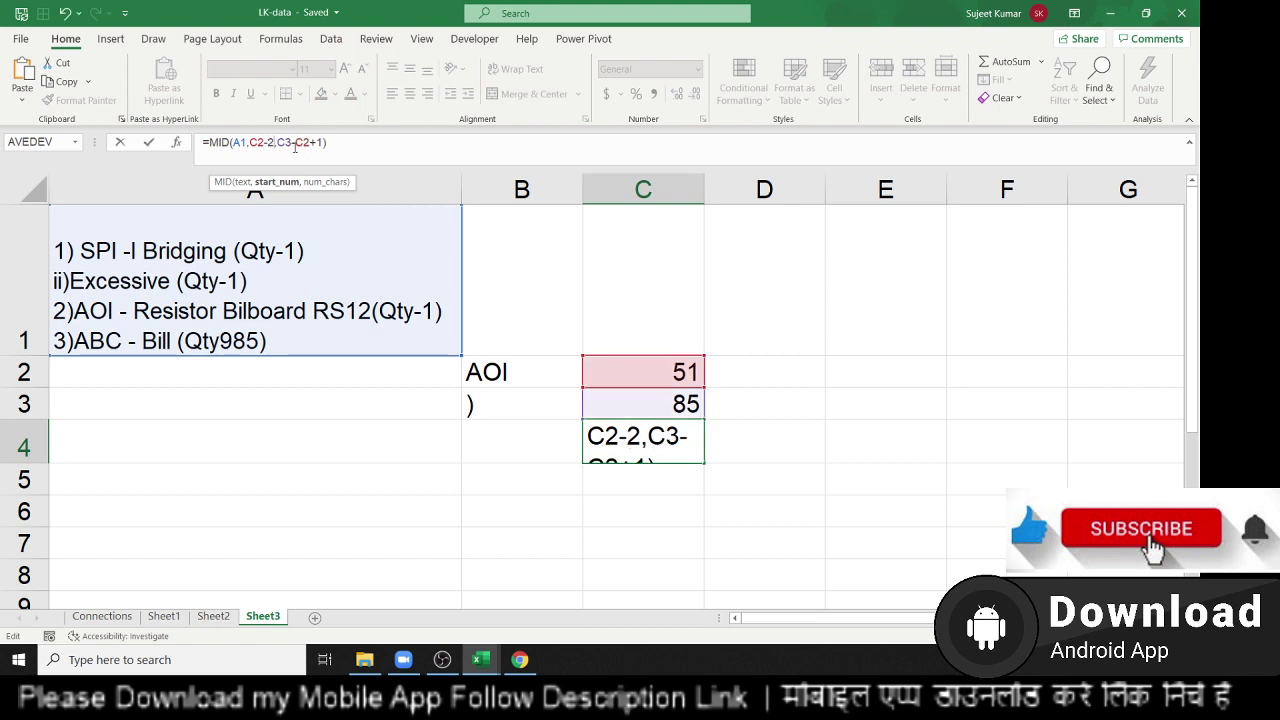
key(Return)
key(Up)
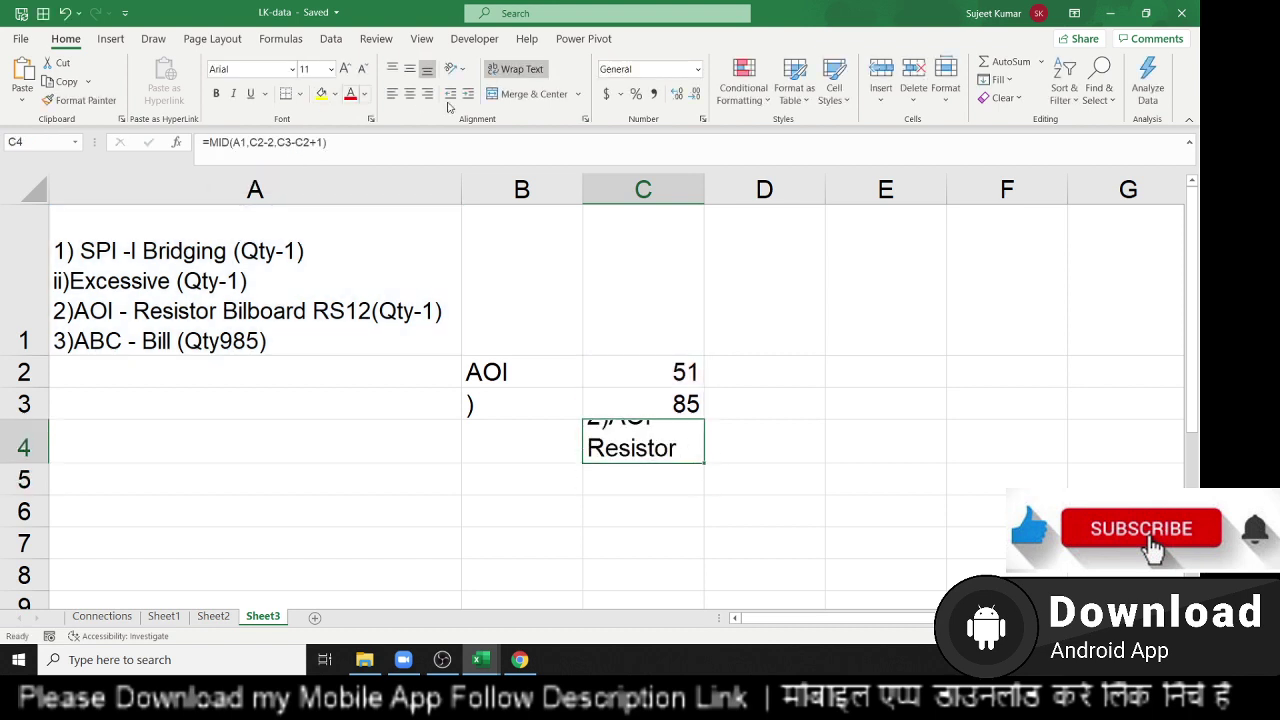
click(515, 70)
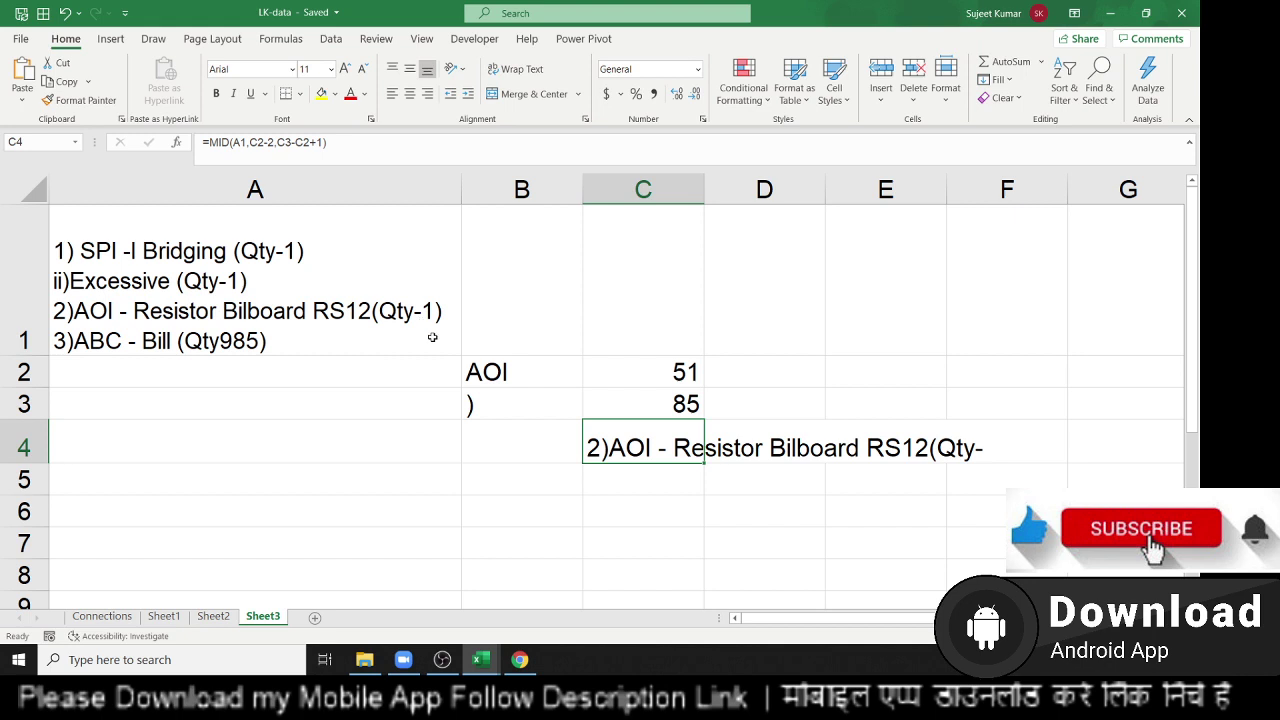
In B1, start the combined formula =MID(A1,SEARCH("AOI",A1,1)….
click(521, 370)
click(520, 322)
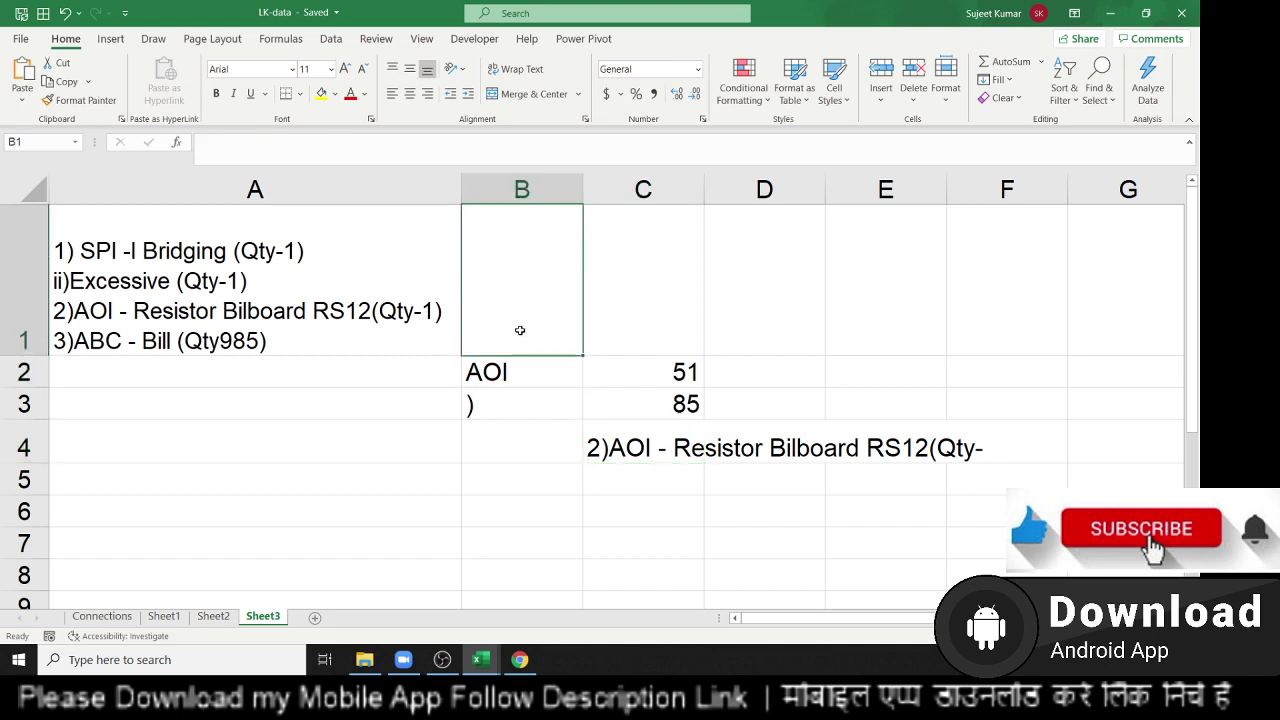
text(=)
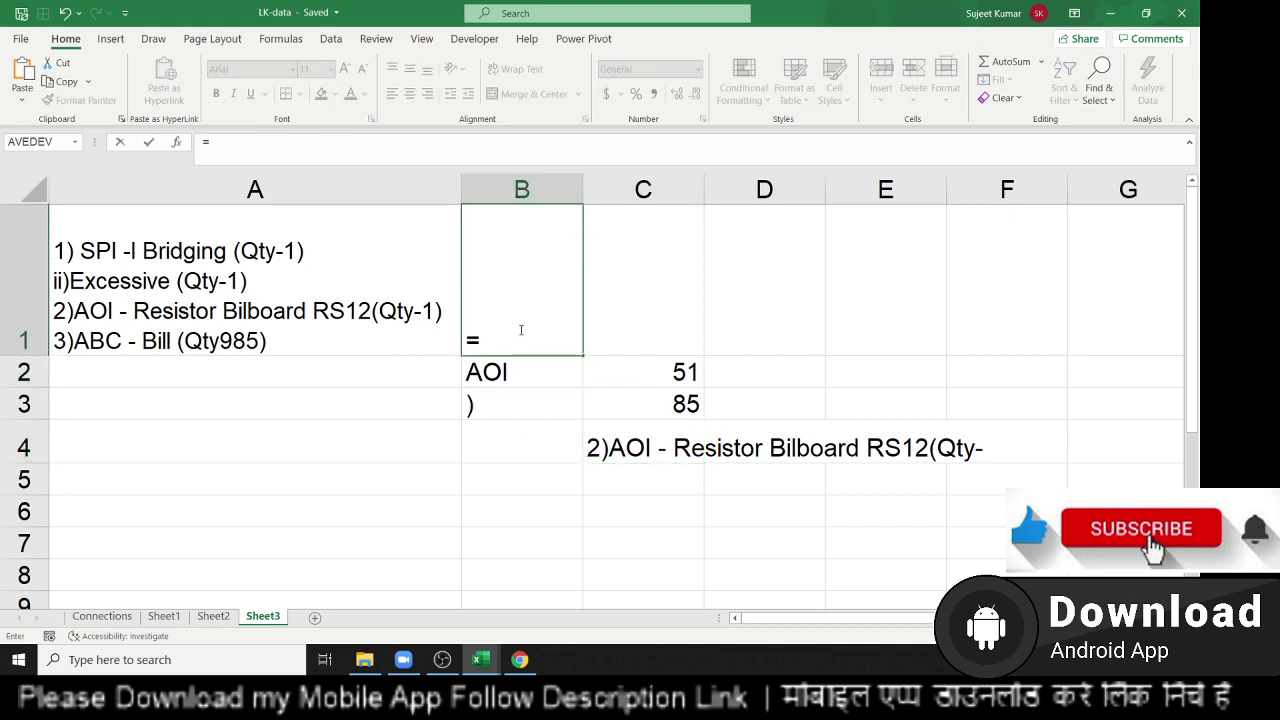
text(mid)
key(Tab)
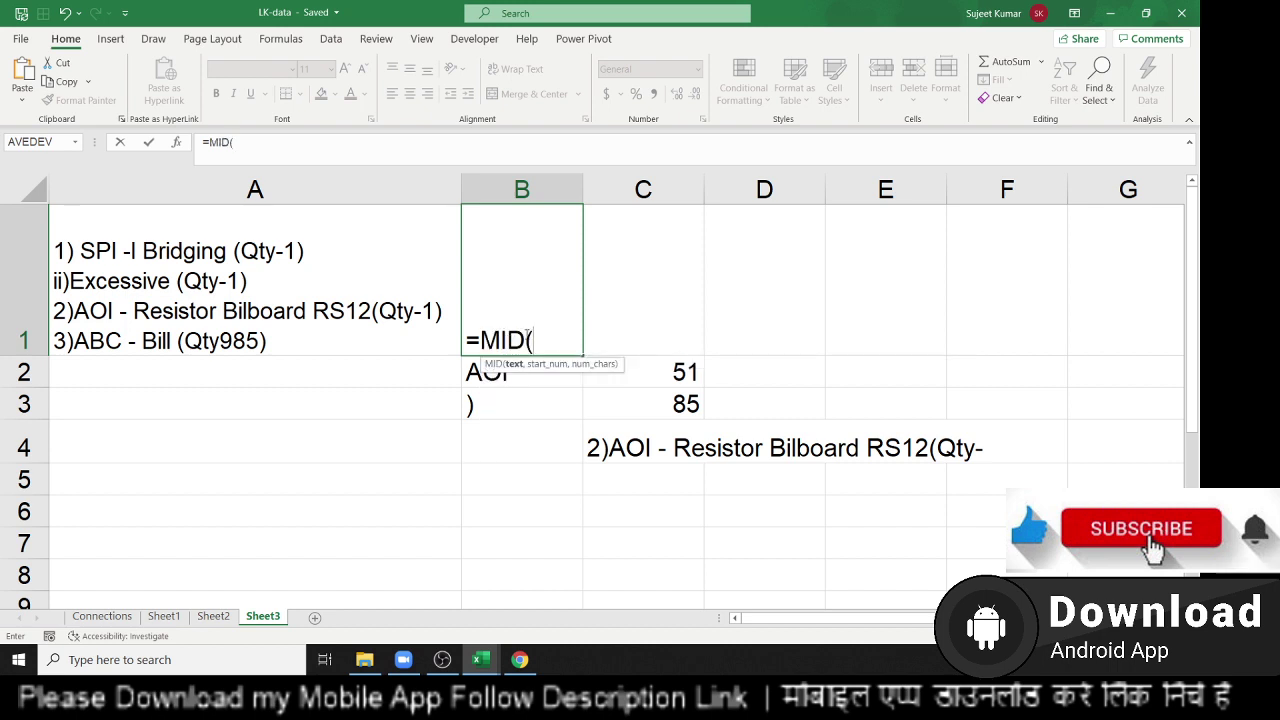
click(115, 251)
text(,)
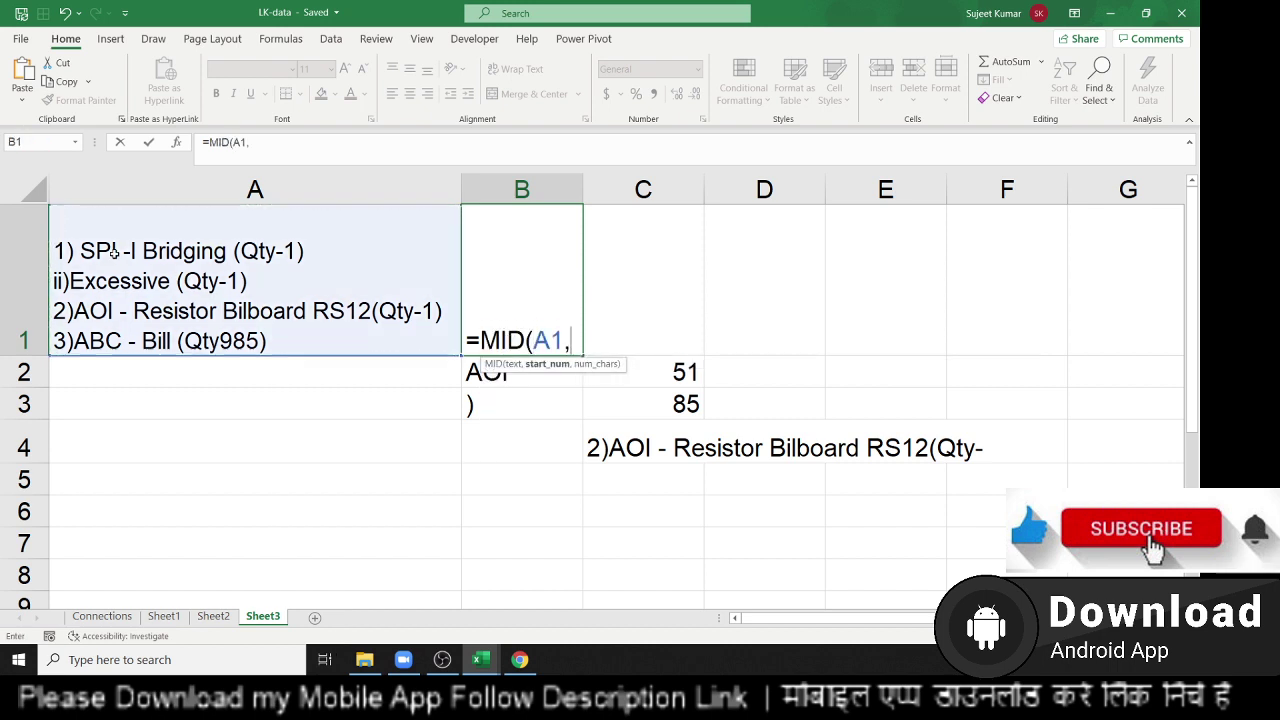
text(se)
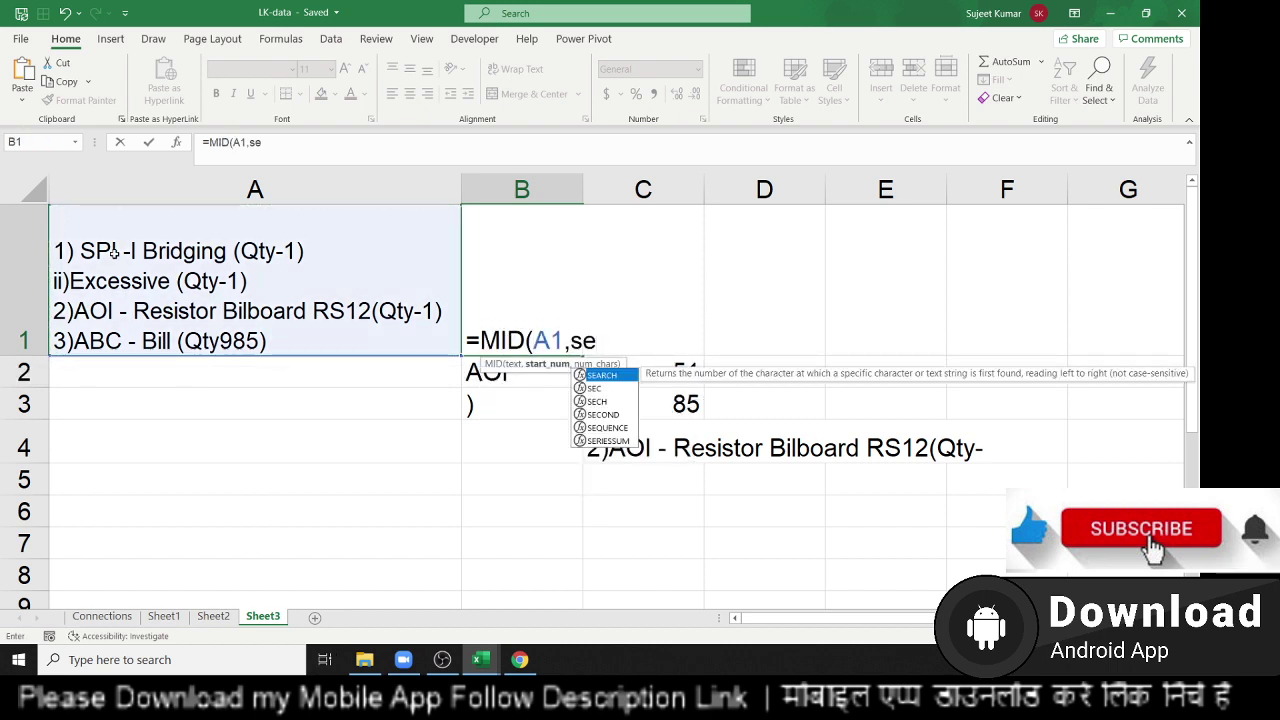
key(Tab)
text(")
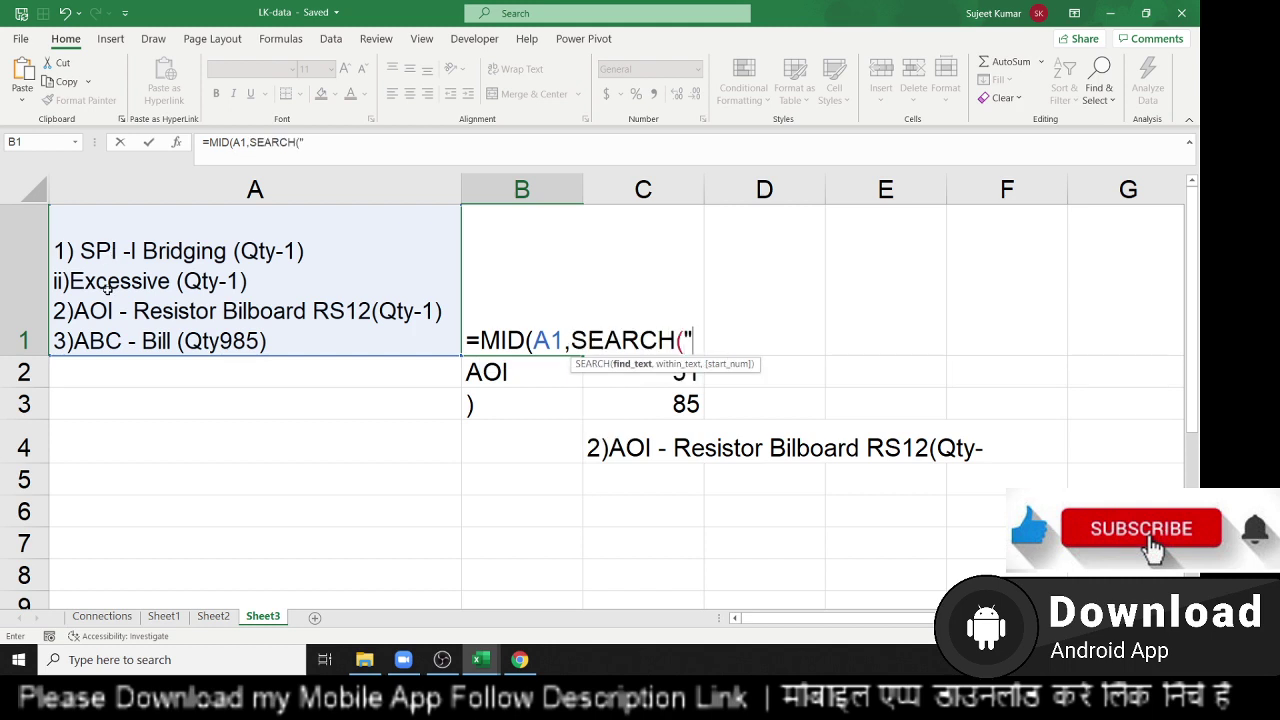
text(AOI)
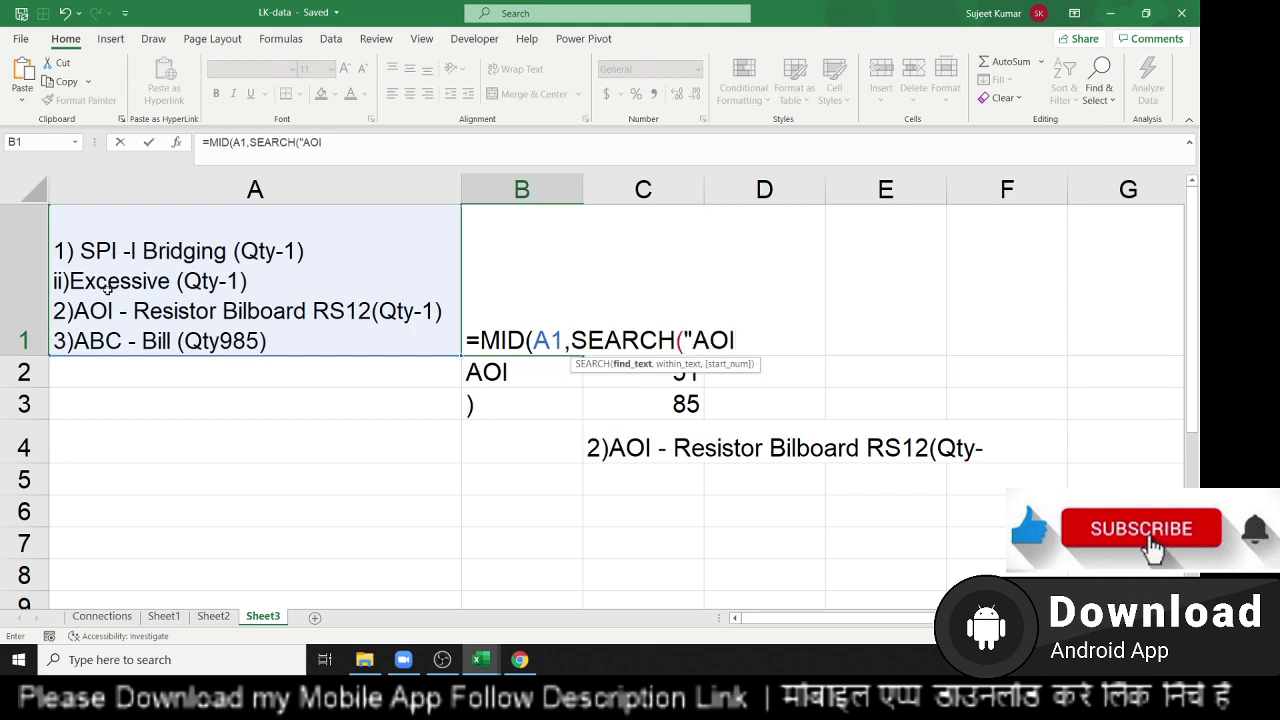
text(",)
click(107, 289)
text(,)
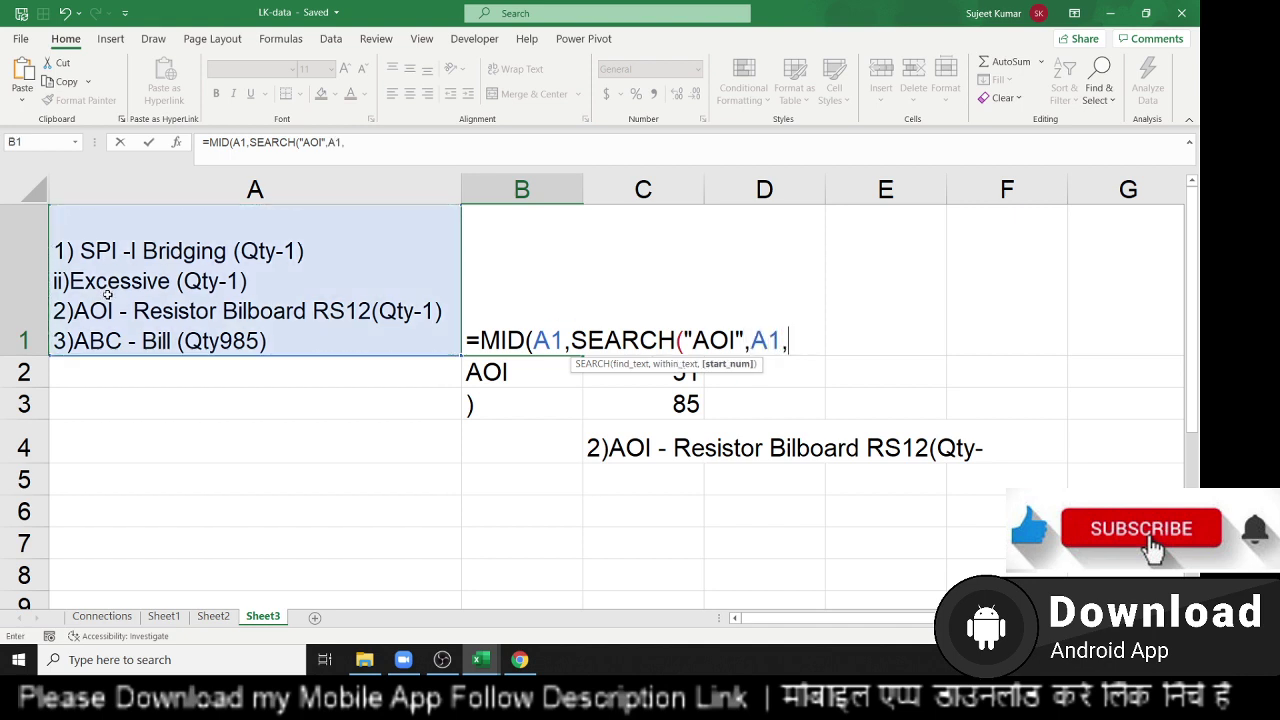
text(1))
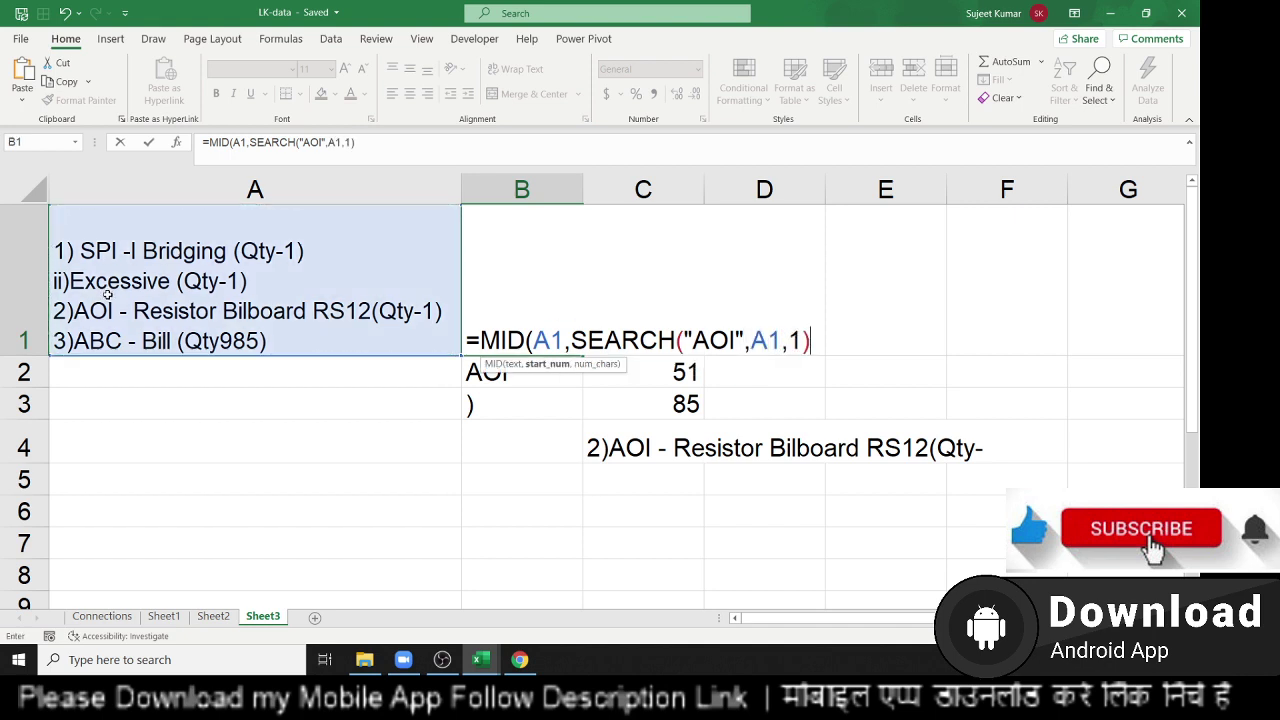
text(+2)
Use SEARCH("AOI",A1,1)-2 as the start and begin SEARCH(")",A1,…) for the bracket.
key(BackSpace)
key(BackSpace)
text(-2)
text(,)
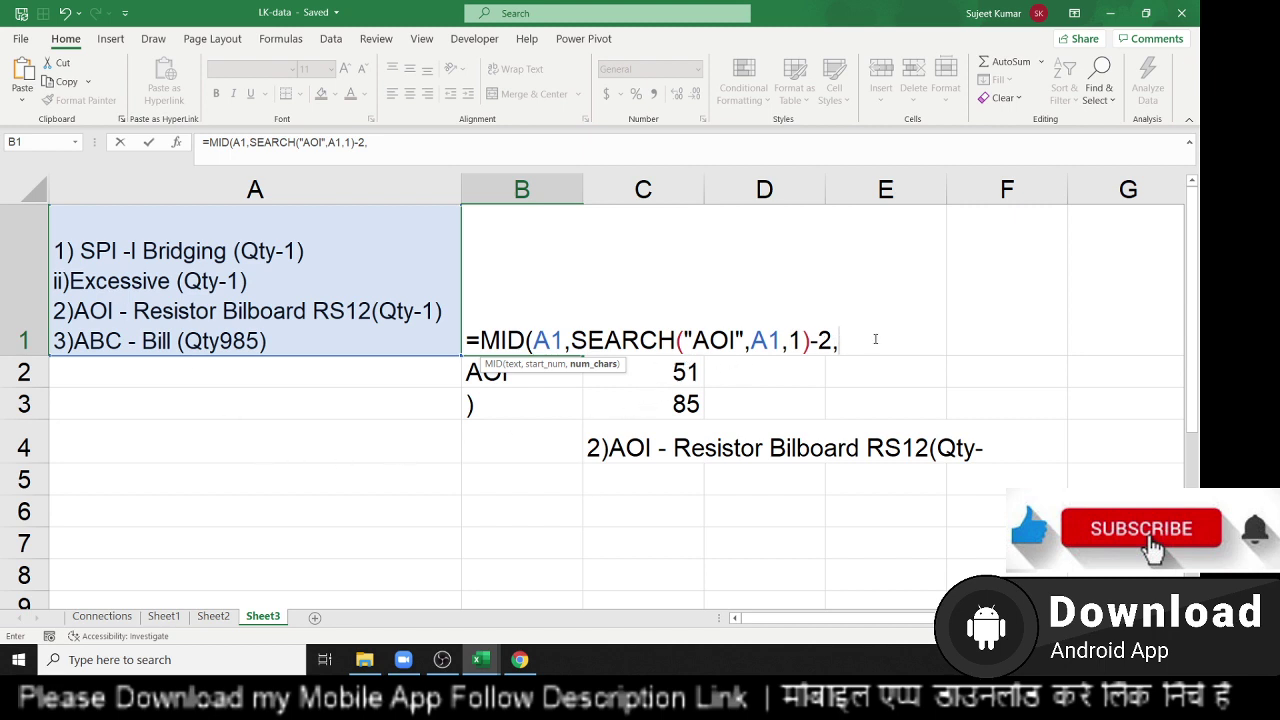
text(sea)
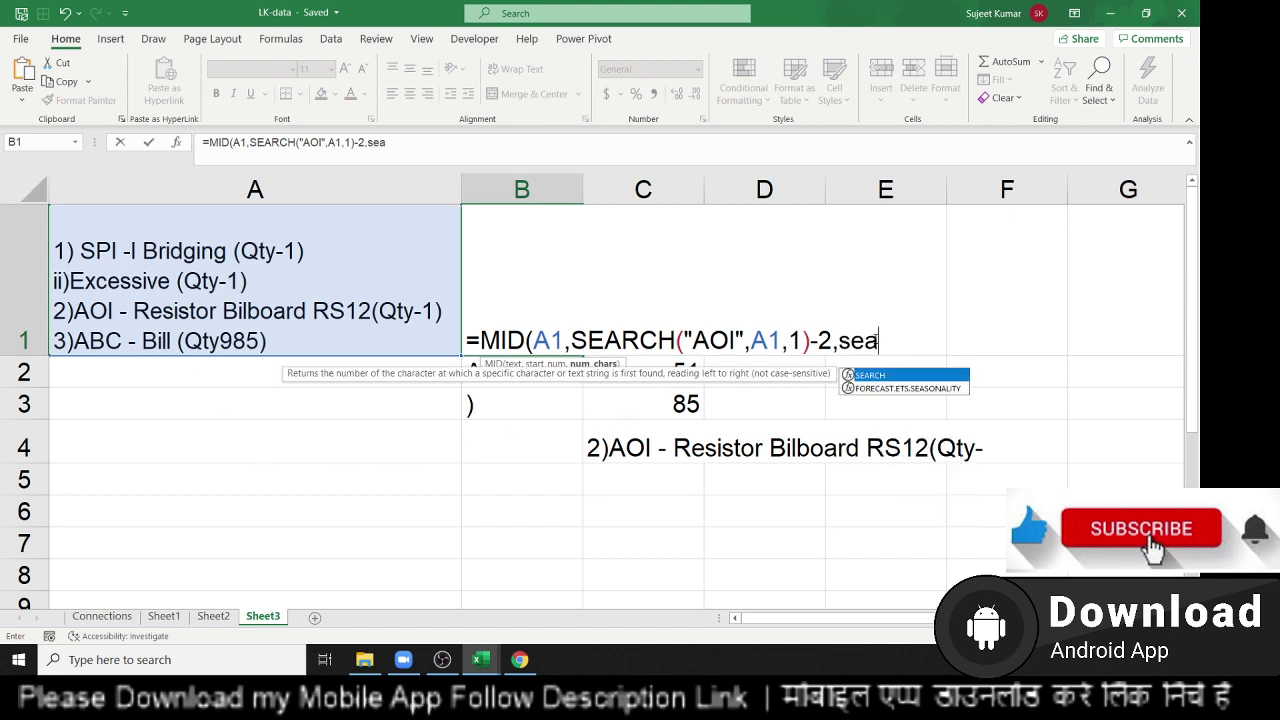
key(Tab)
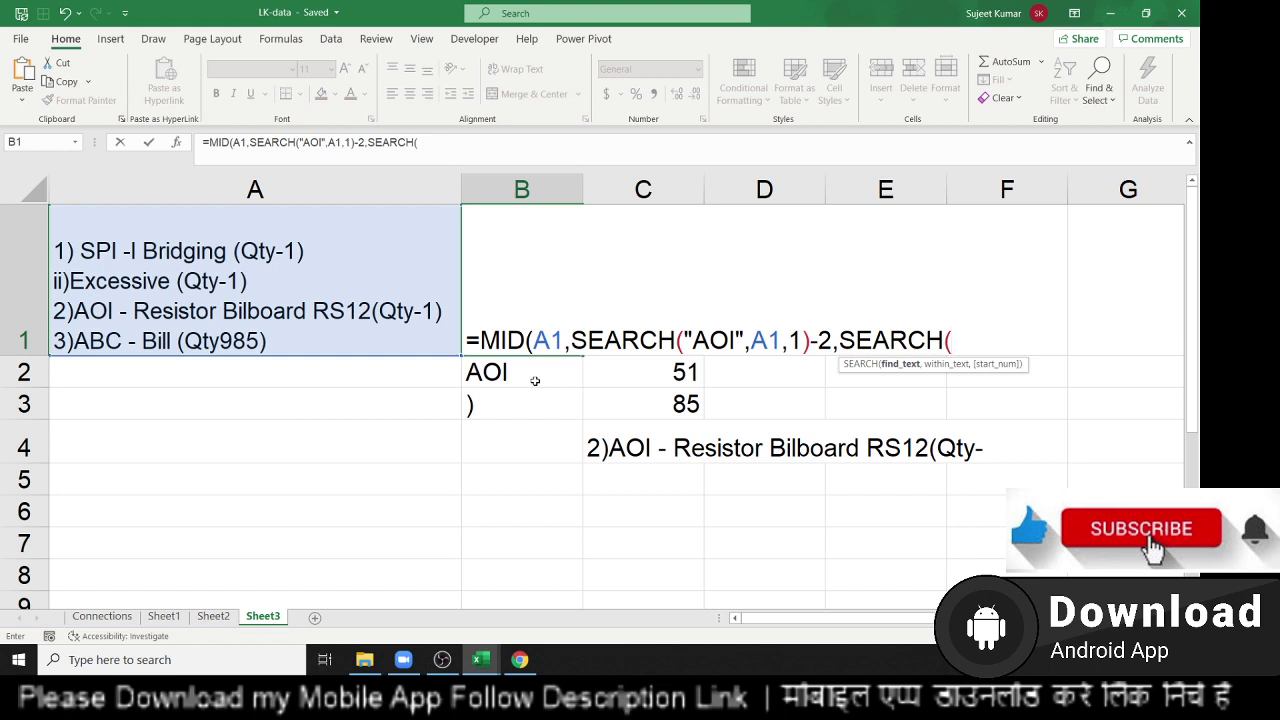
text(")
text()")
text(,)
click(307, 337)
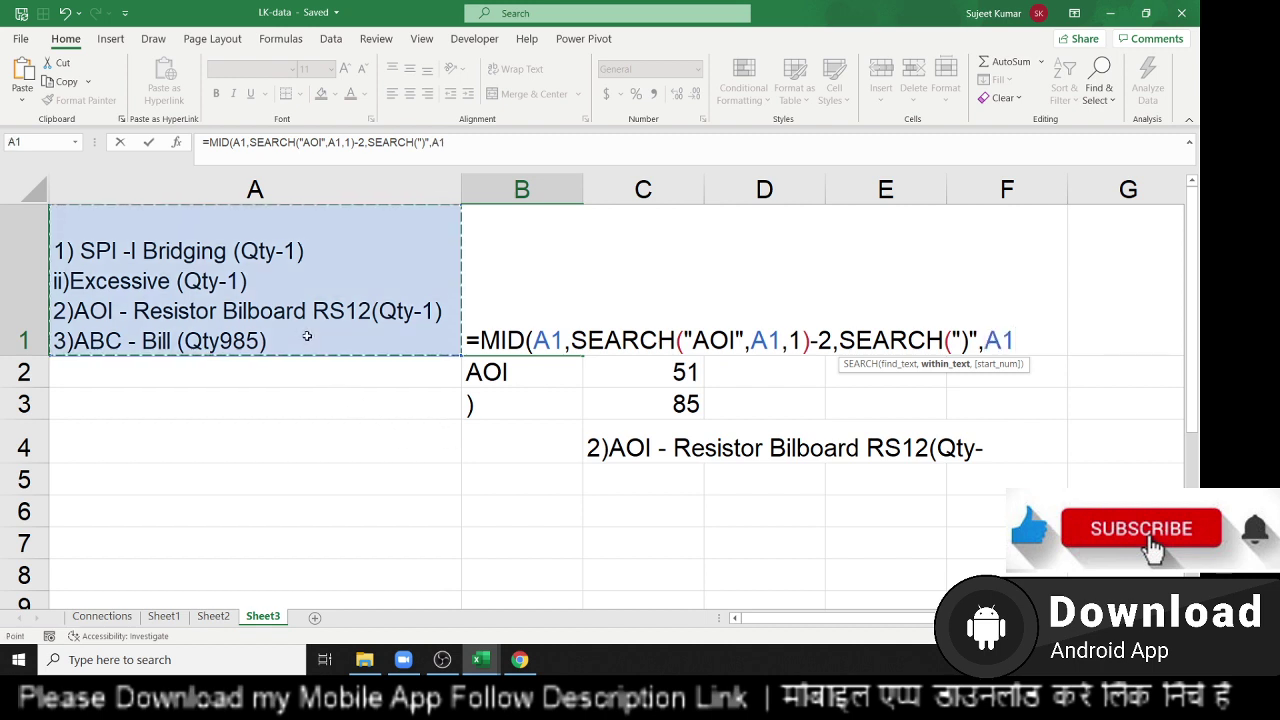
text(,)
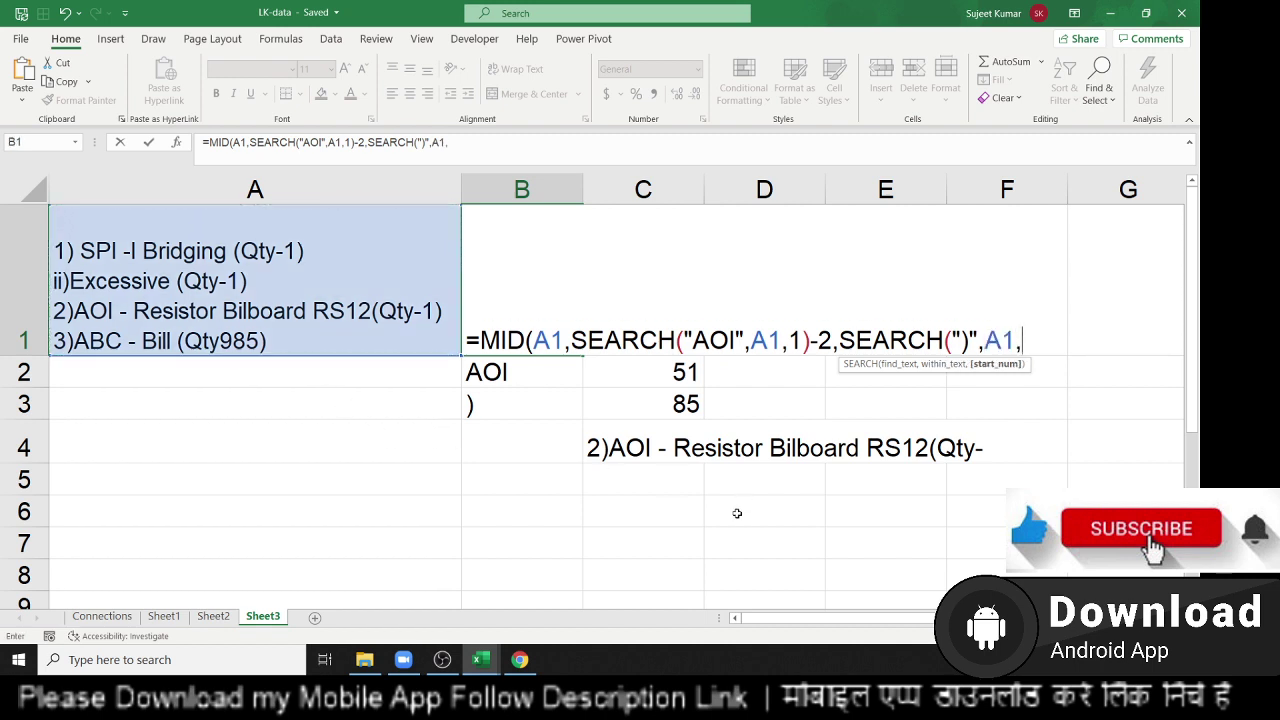
Complete the length as SEARCH(")",A1,SEARCH("AOI",A1,1)+1)-SEARCH("AOI",A1,1) and commit B1's formula.
drag(570, 340, 811, 341)
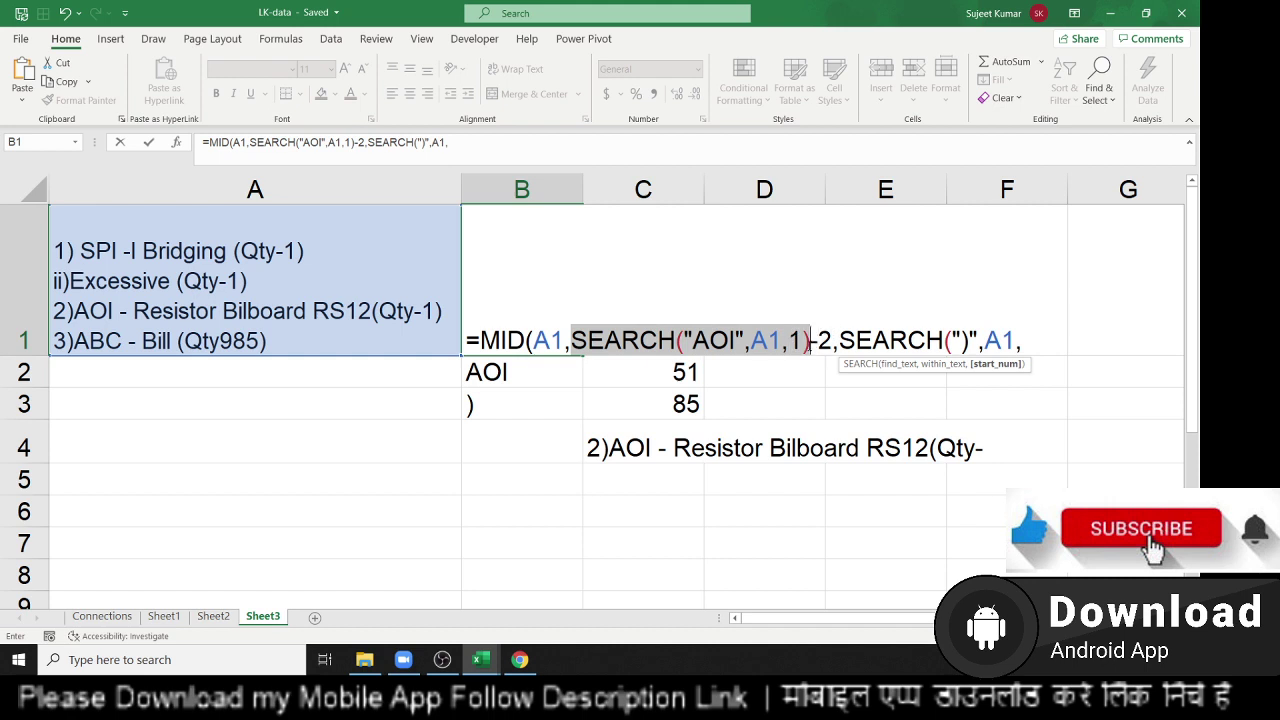
click(1030, 354)
text(+)
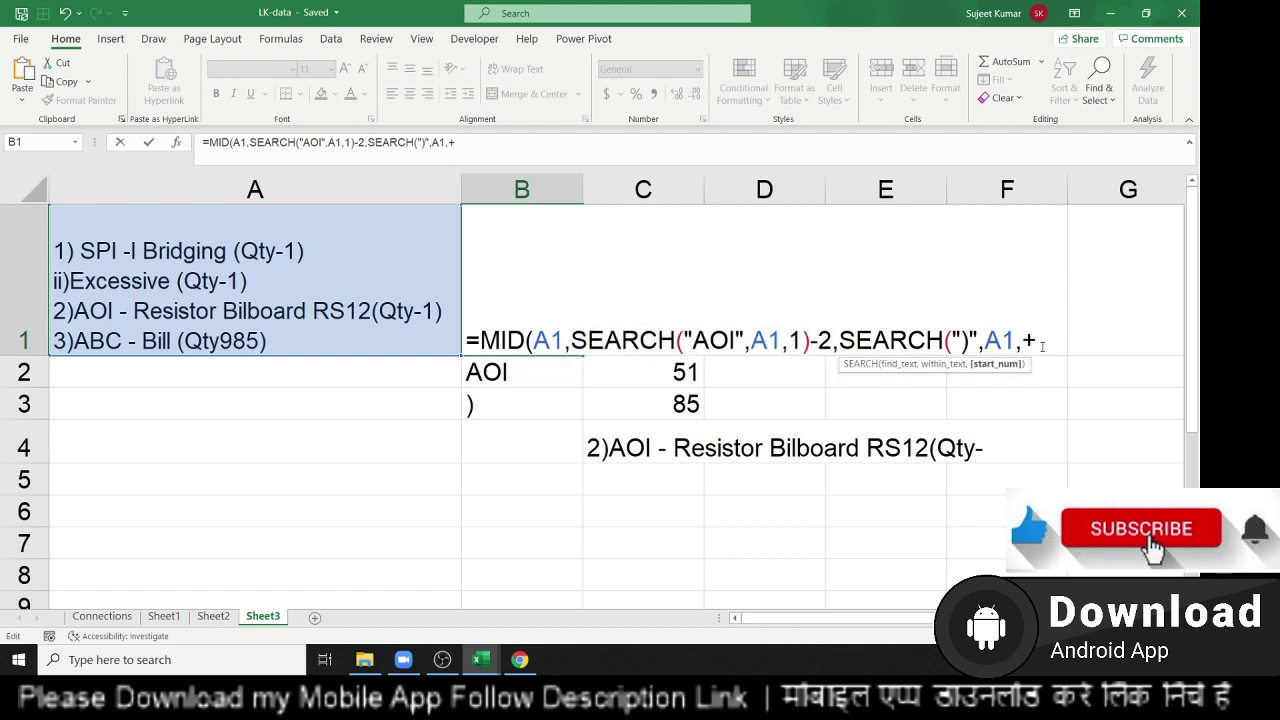
key(Left)
key(ctrl+v)
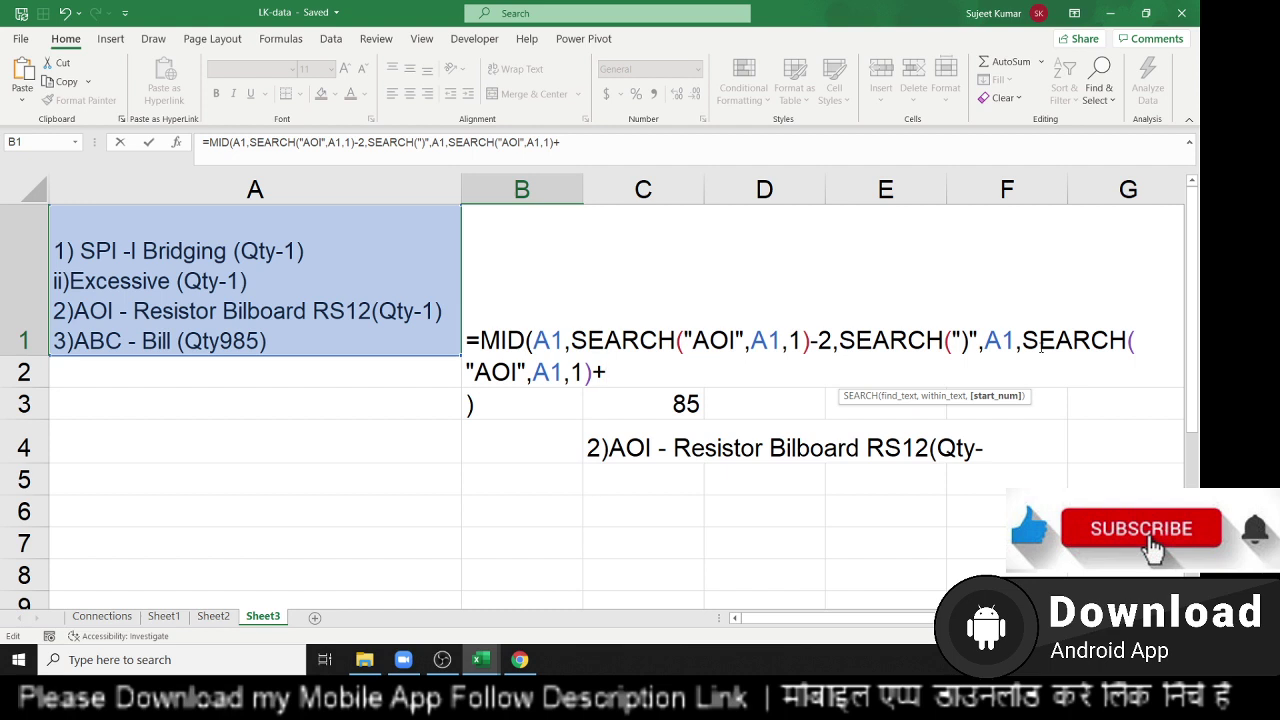
text(1)
text()-)
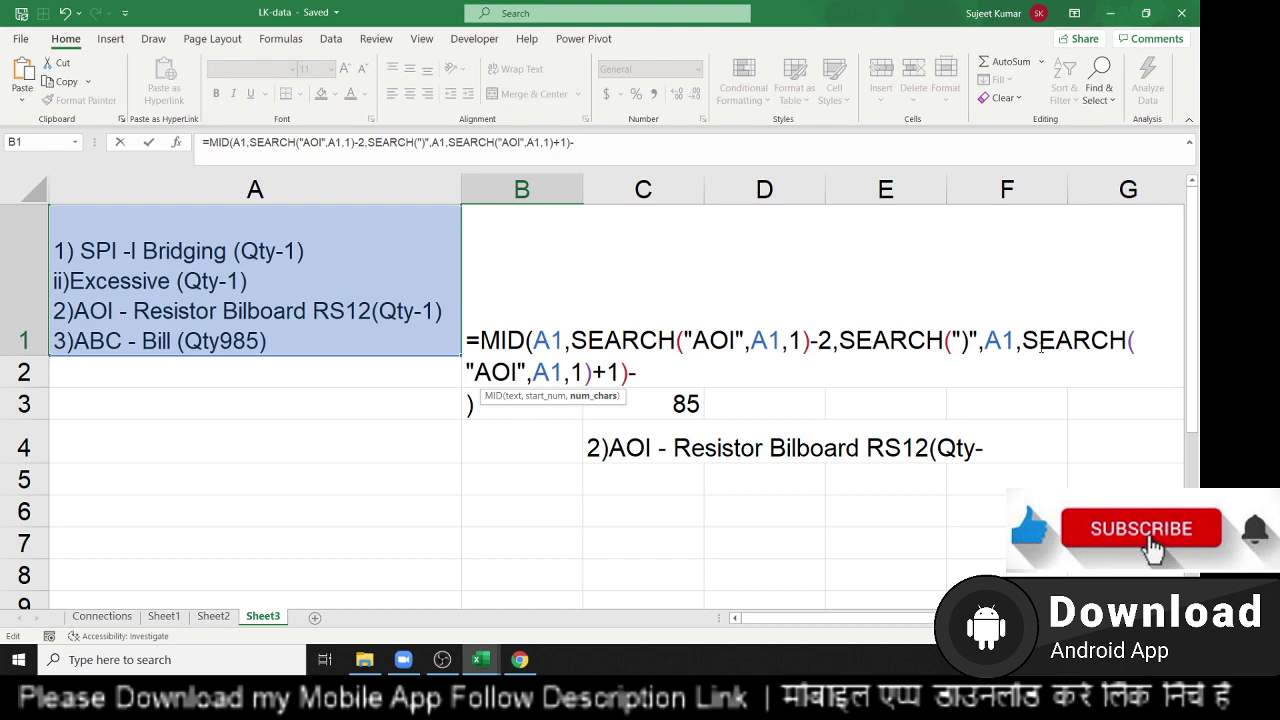
key(ctrl+v)
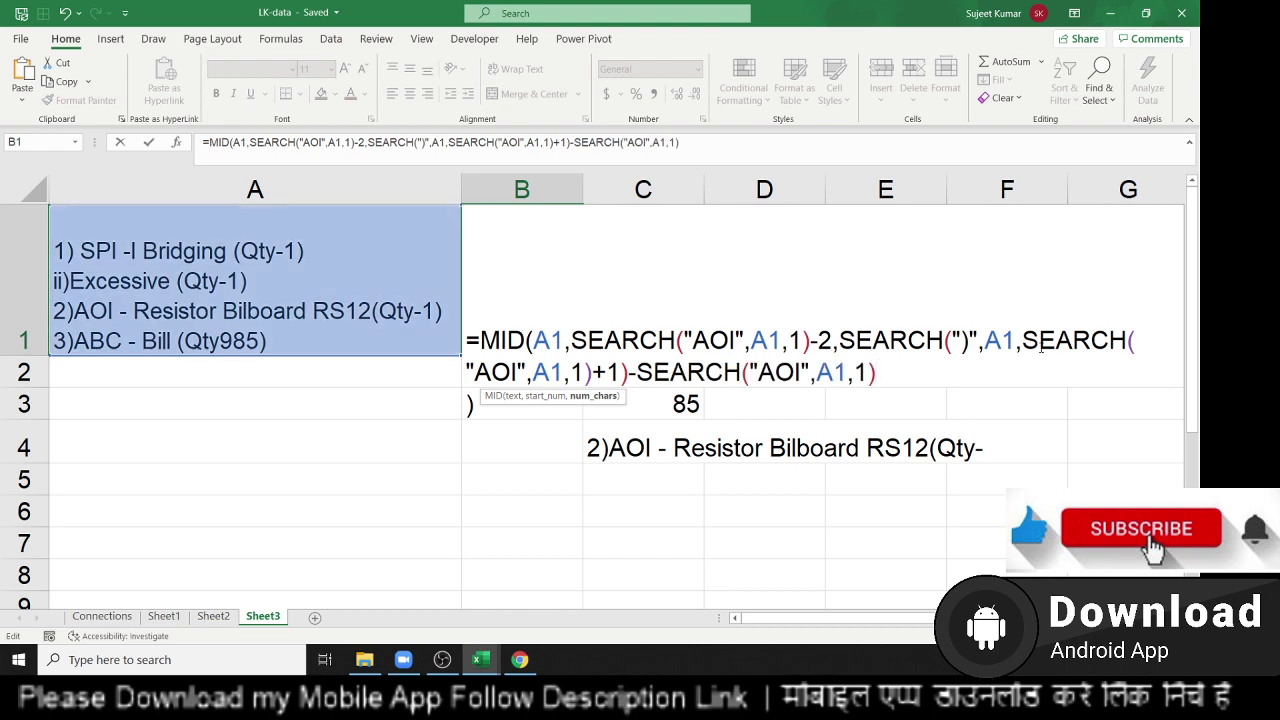
key(Return)
key(Return)
key(Up)
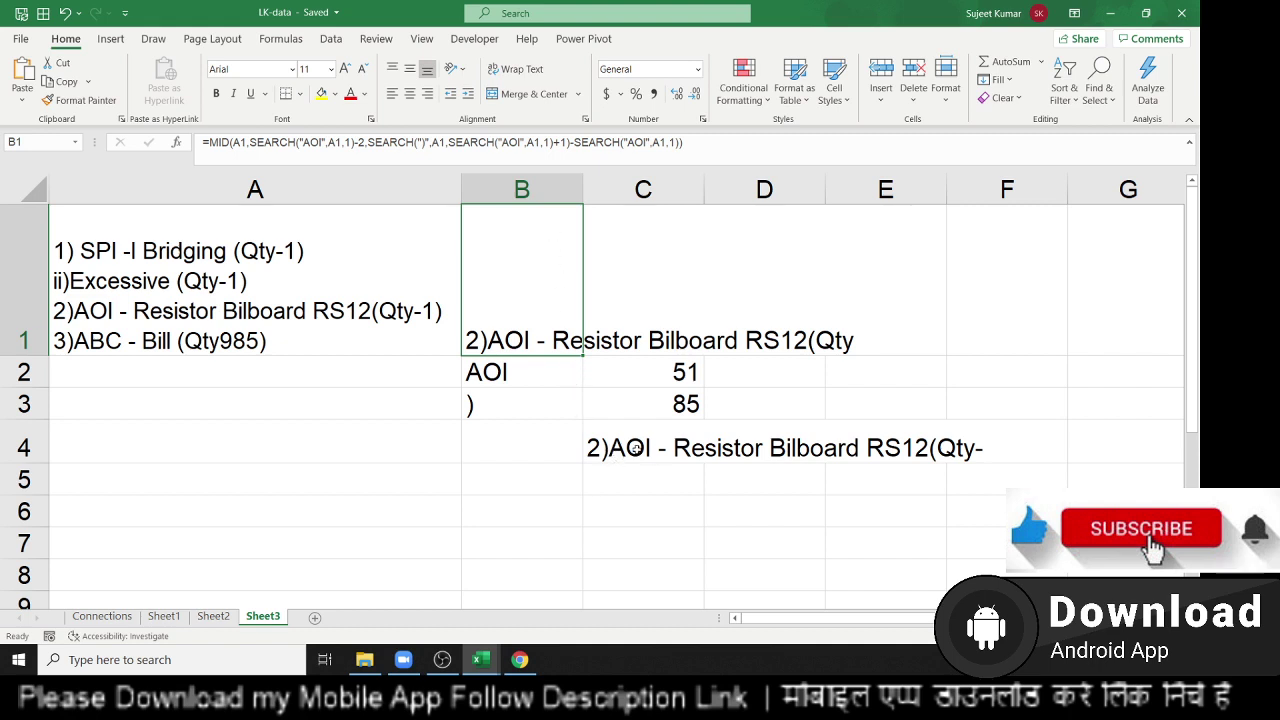
Change C4's length to C3-C2+2+1 so it shows the full 2)AOI - Resistor Bilboard RS12(Qty-1) line.
click(634, 450)
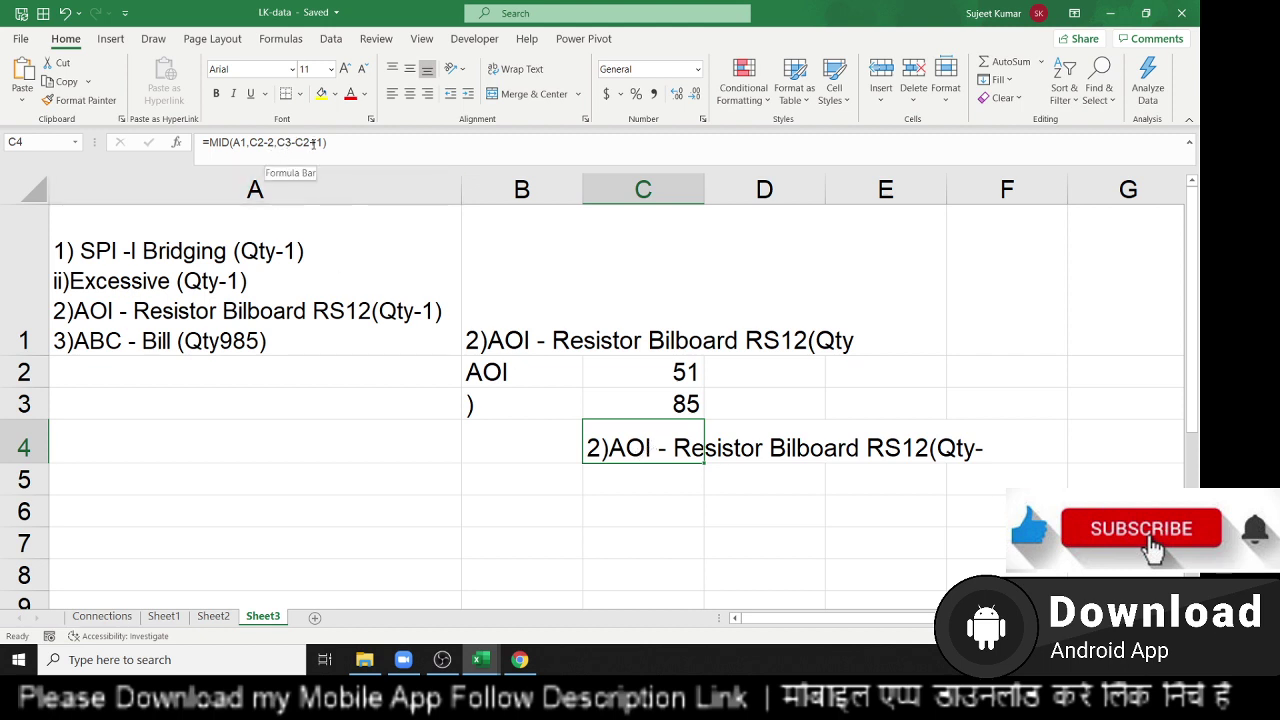
click(311, 143)
text(+)
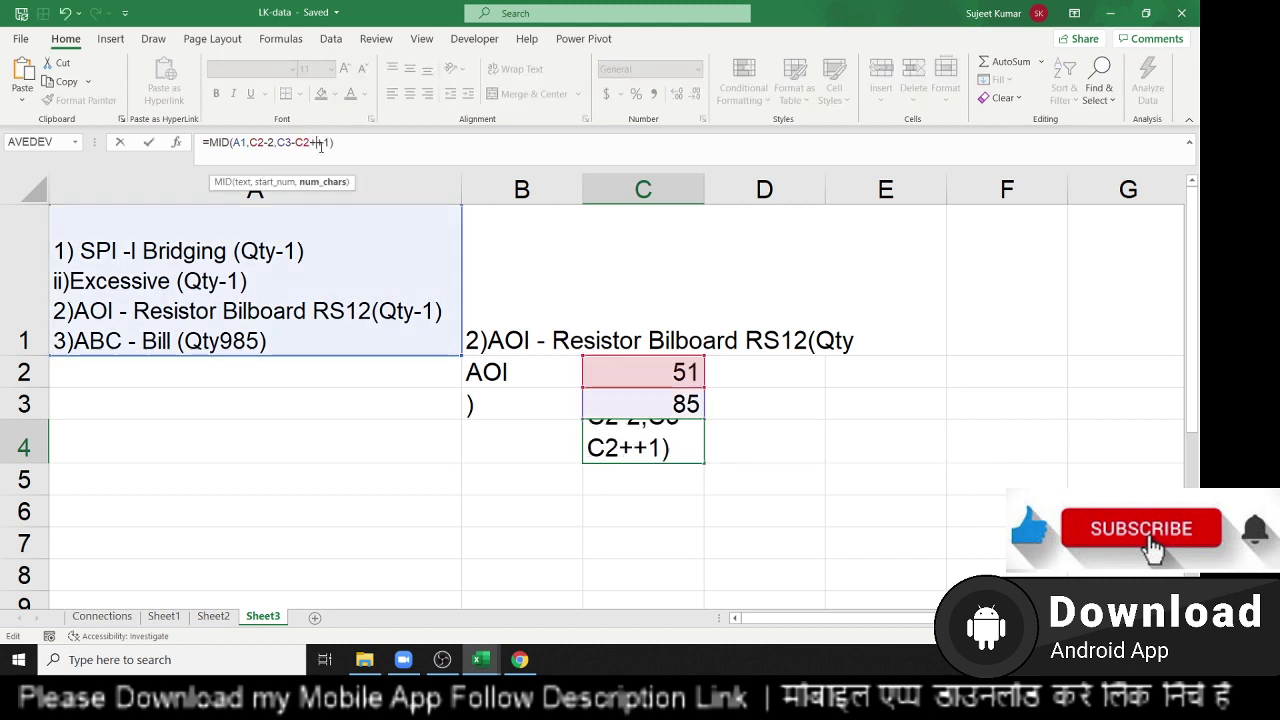
text(2)
key(Return)
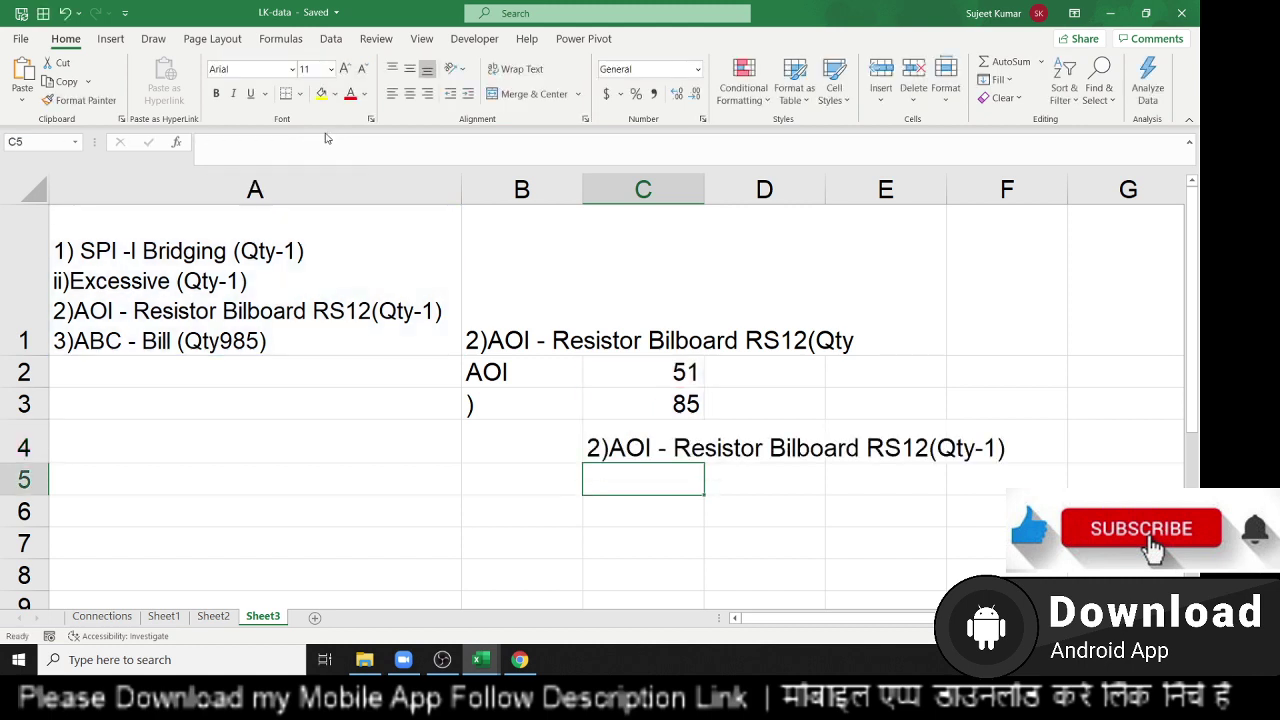
Add +2 to the num_chars argument of B1's MID formula.
click(505, 330)
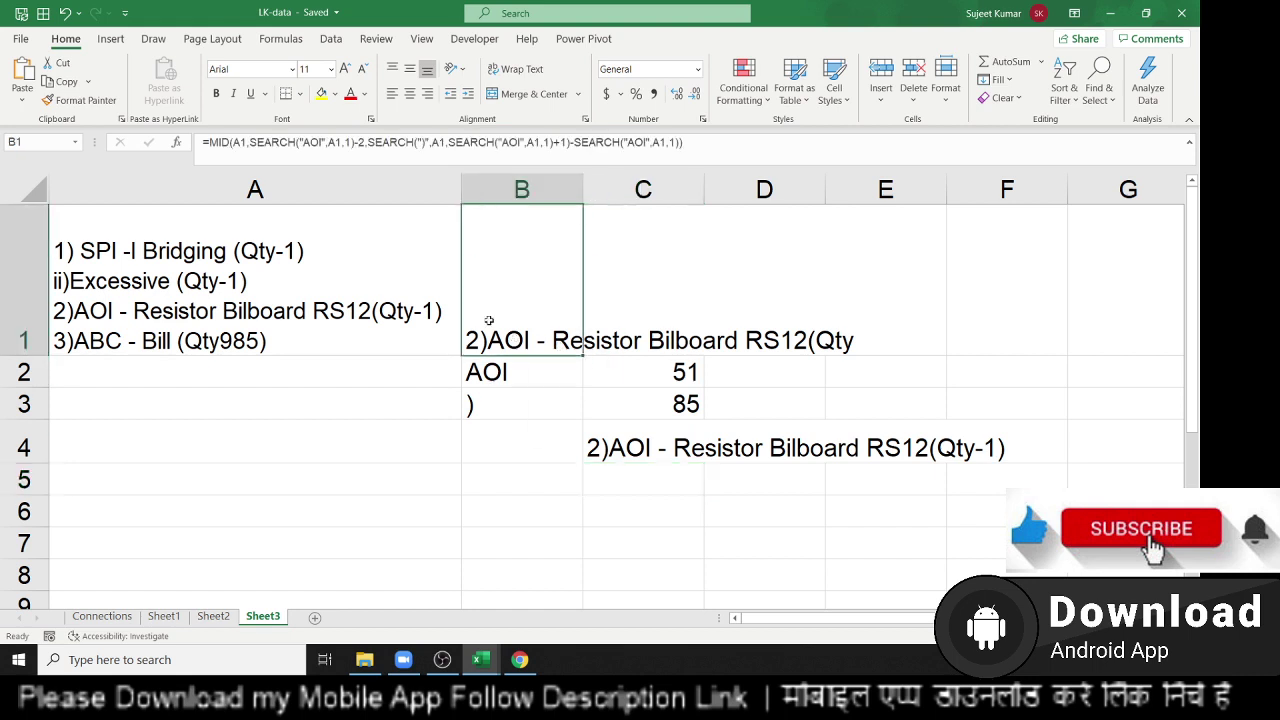
click(684, 142)
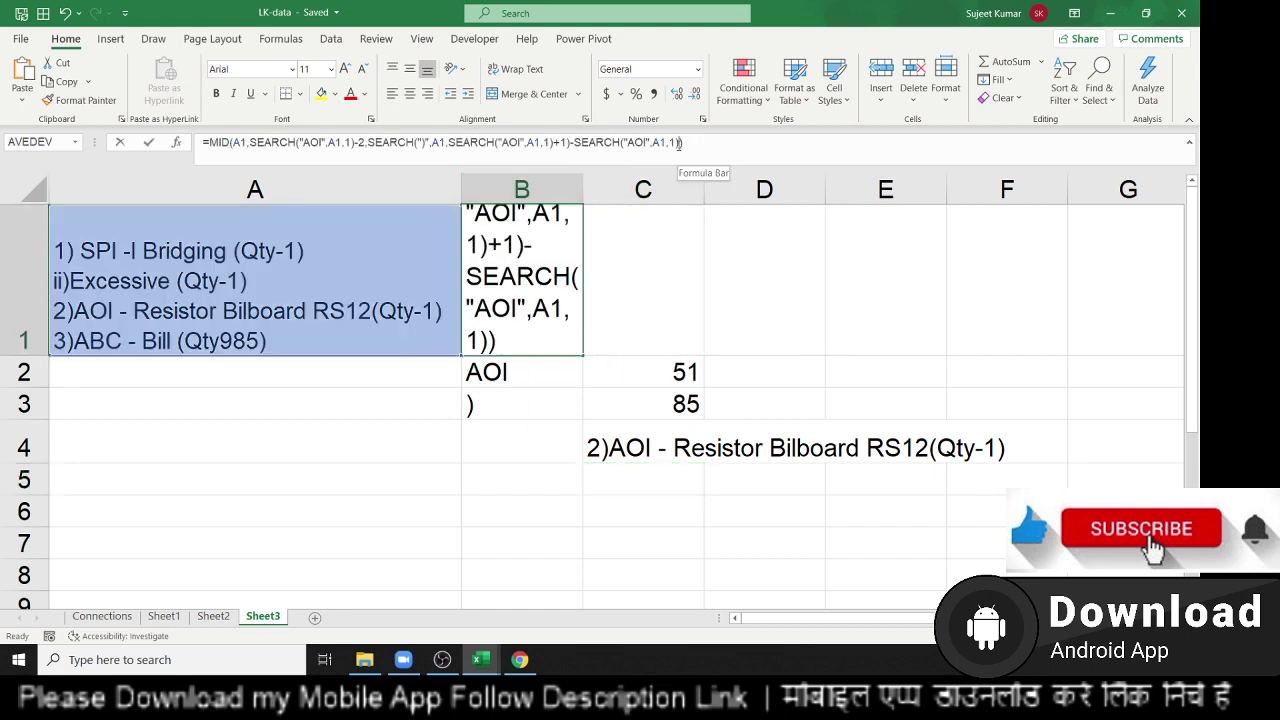
text(+2)
key(Return)
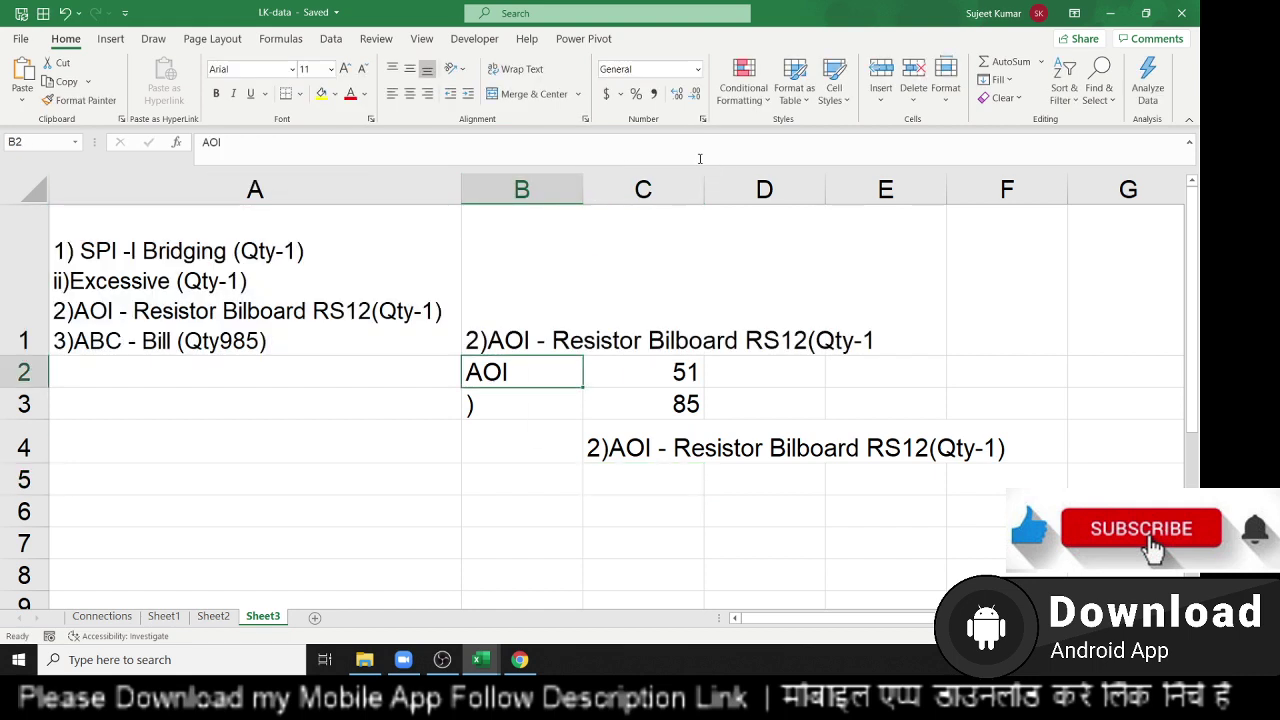
key(Up)
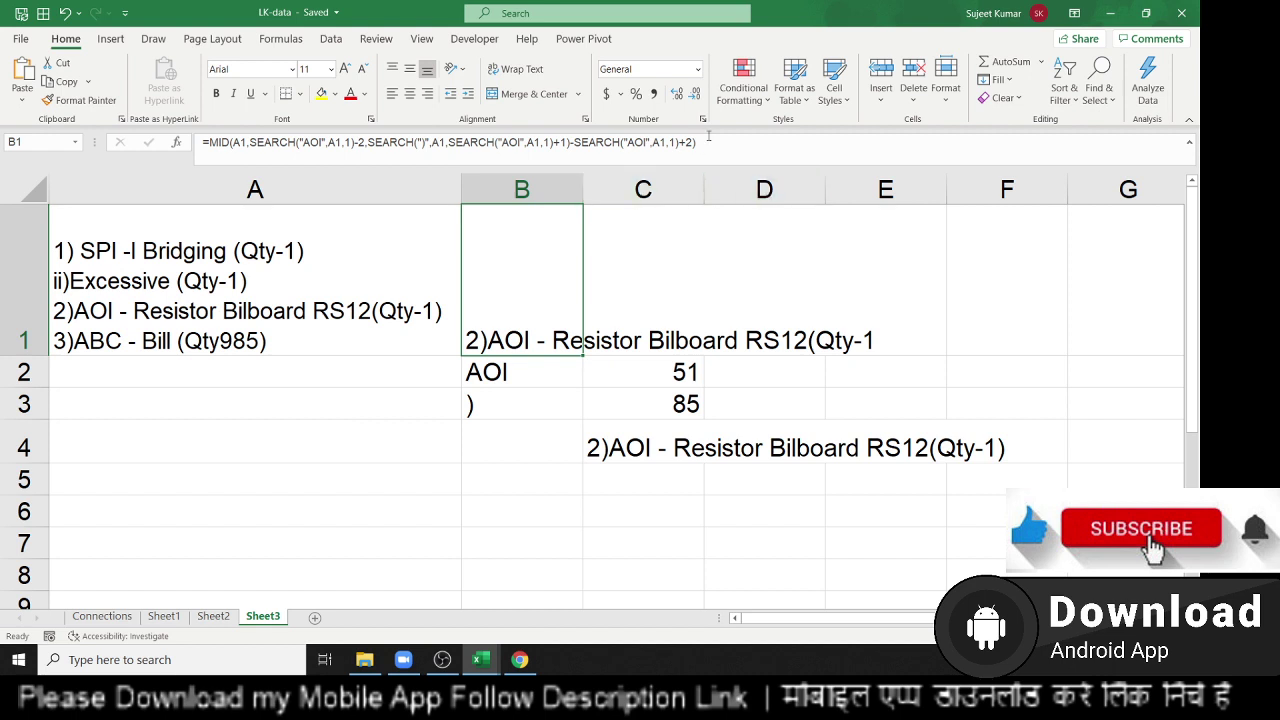
Correct the added length so B1 returns the full AOI line, then show the desktop.
click(692, 143)
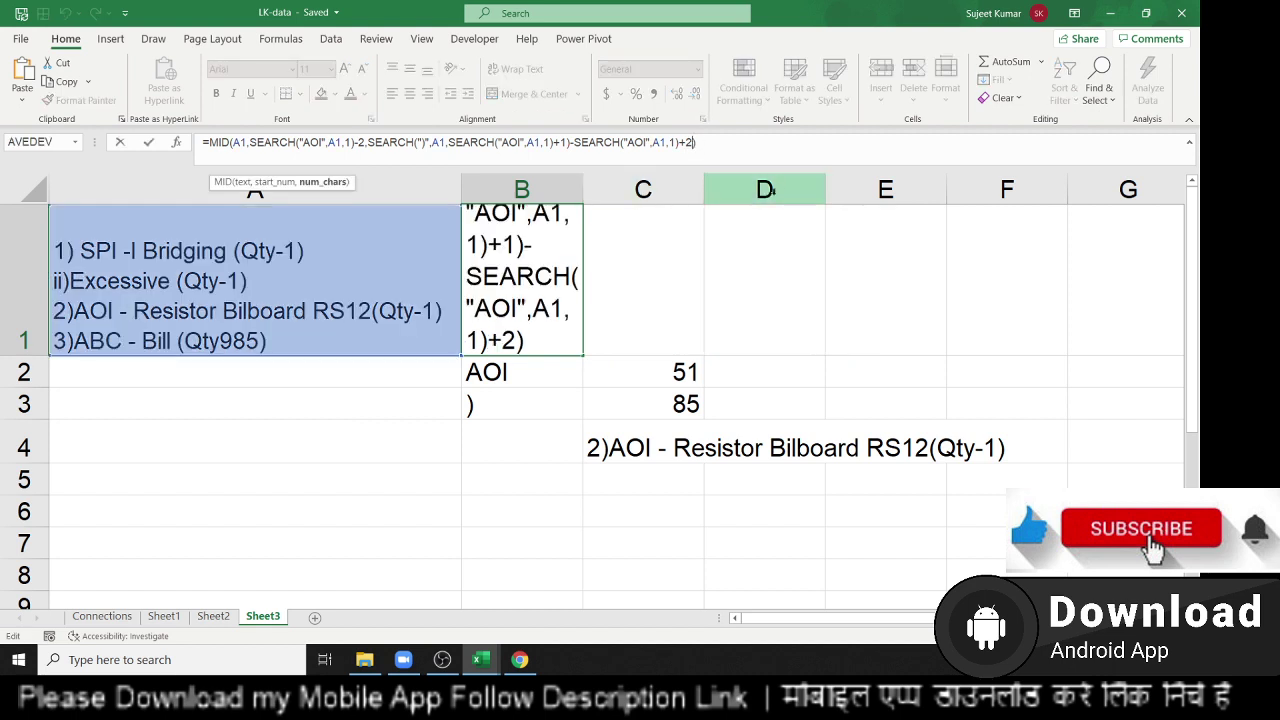
key(BackSpace)
text(2)
key(Return)
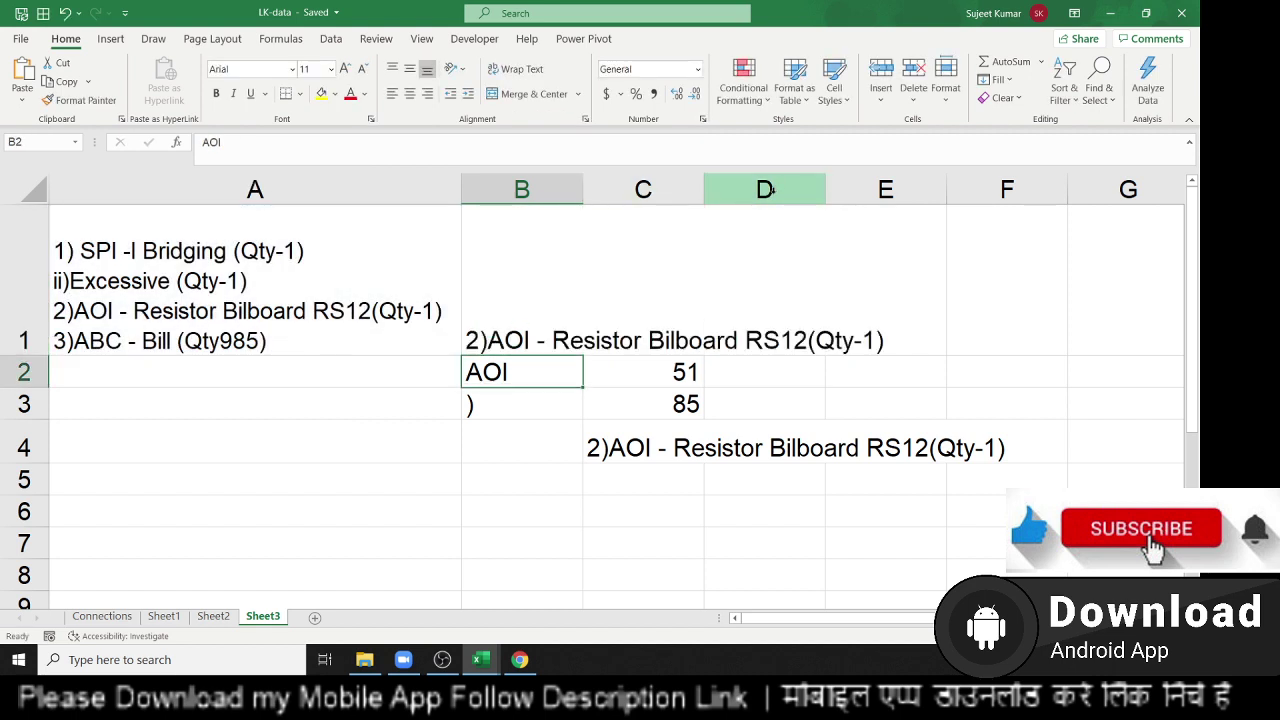
double_click(527, 340)
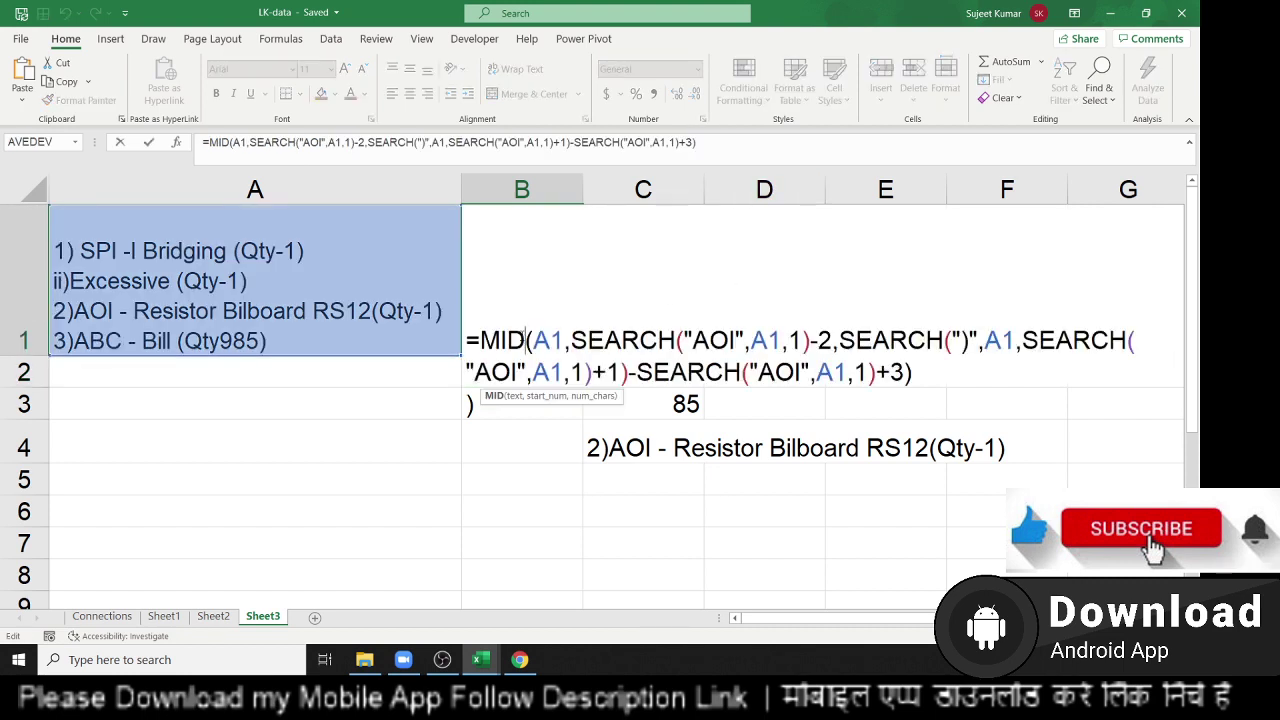
key(Escape)
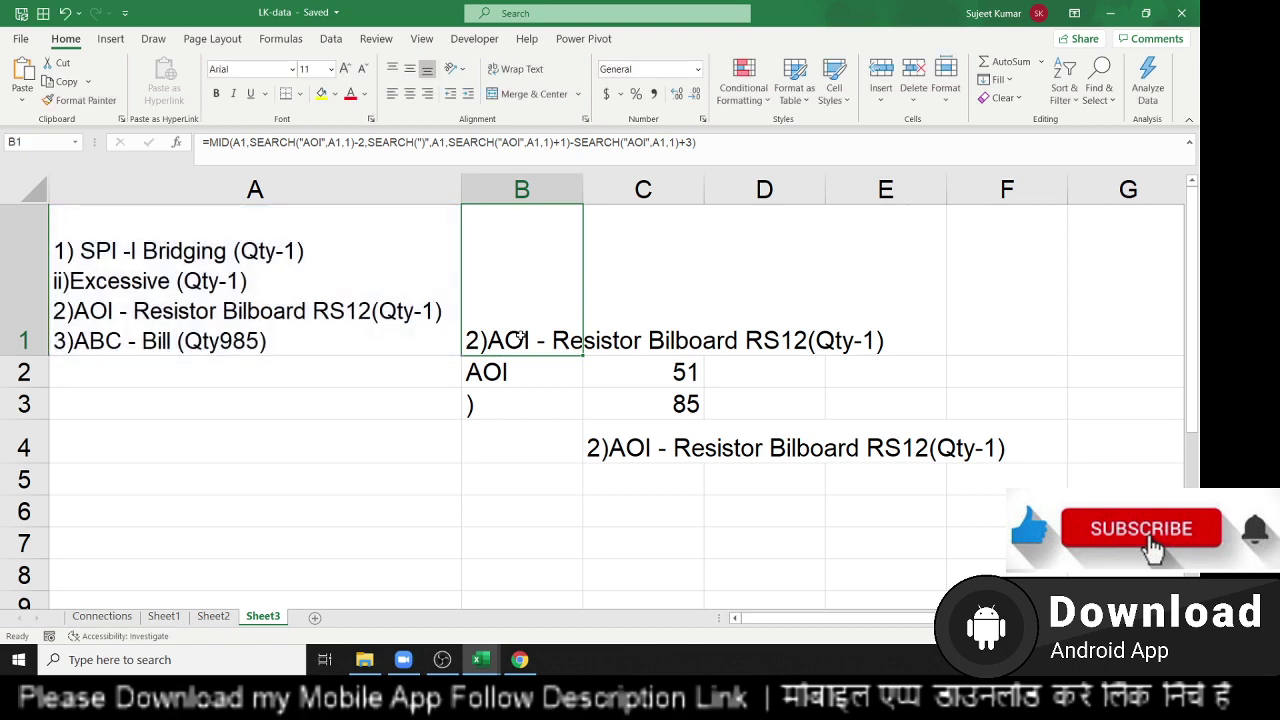
key(super+d)
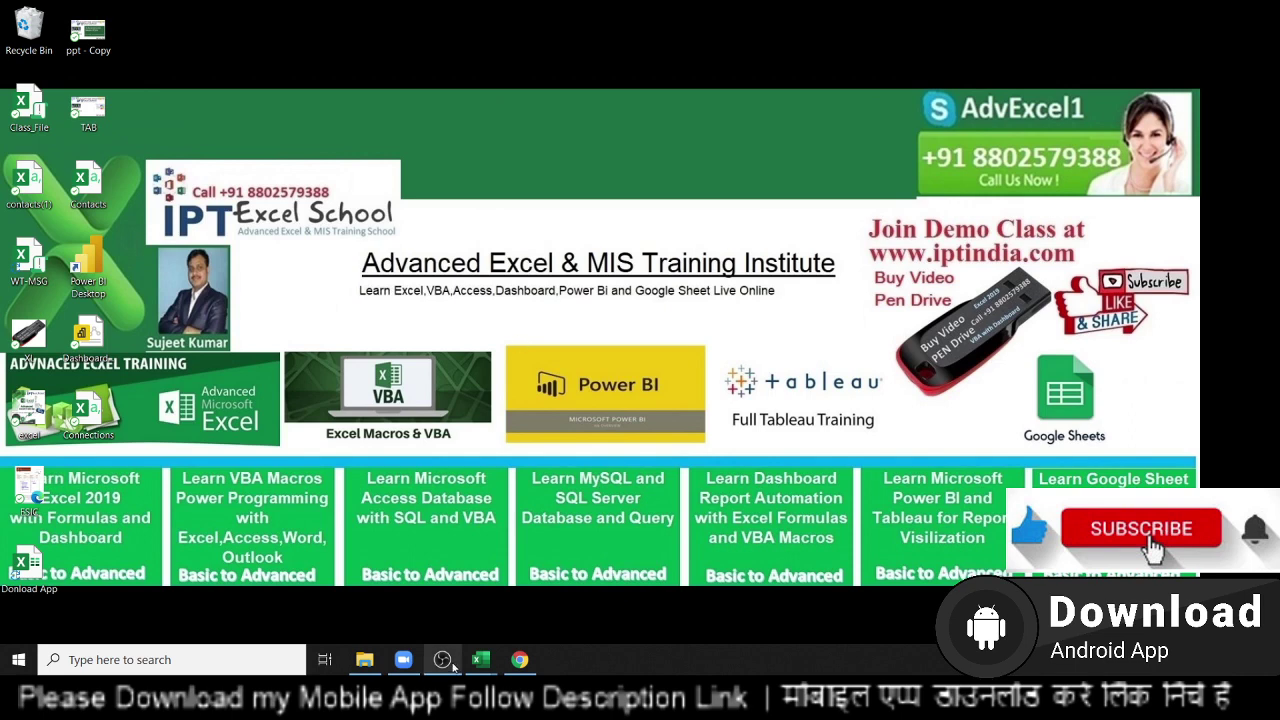
In a new Chrome tab, load the EXCEL MIS TRAINING app page on Google Play.
click(522, 661)
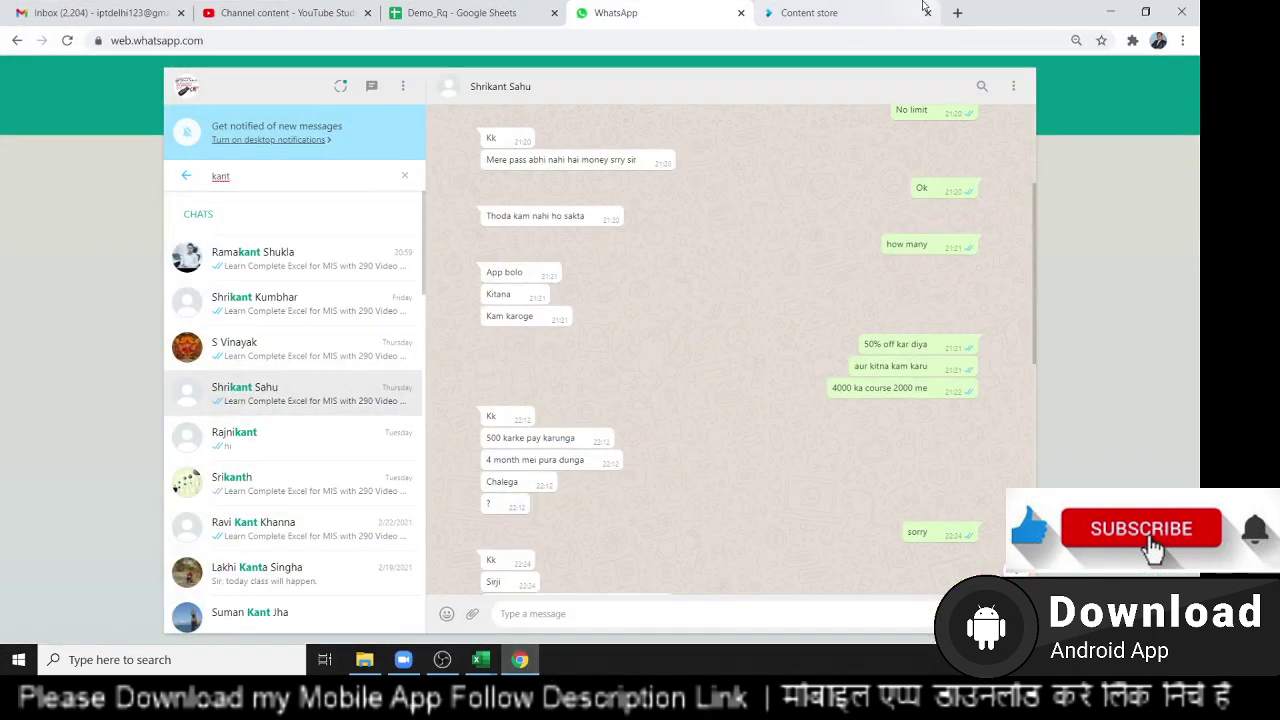
click(960, 14)
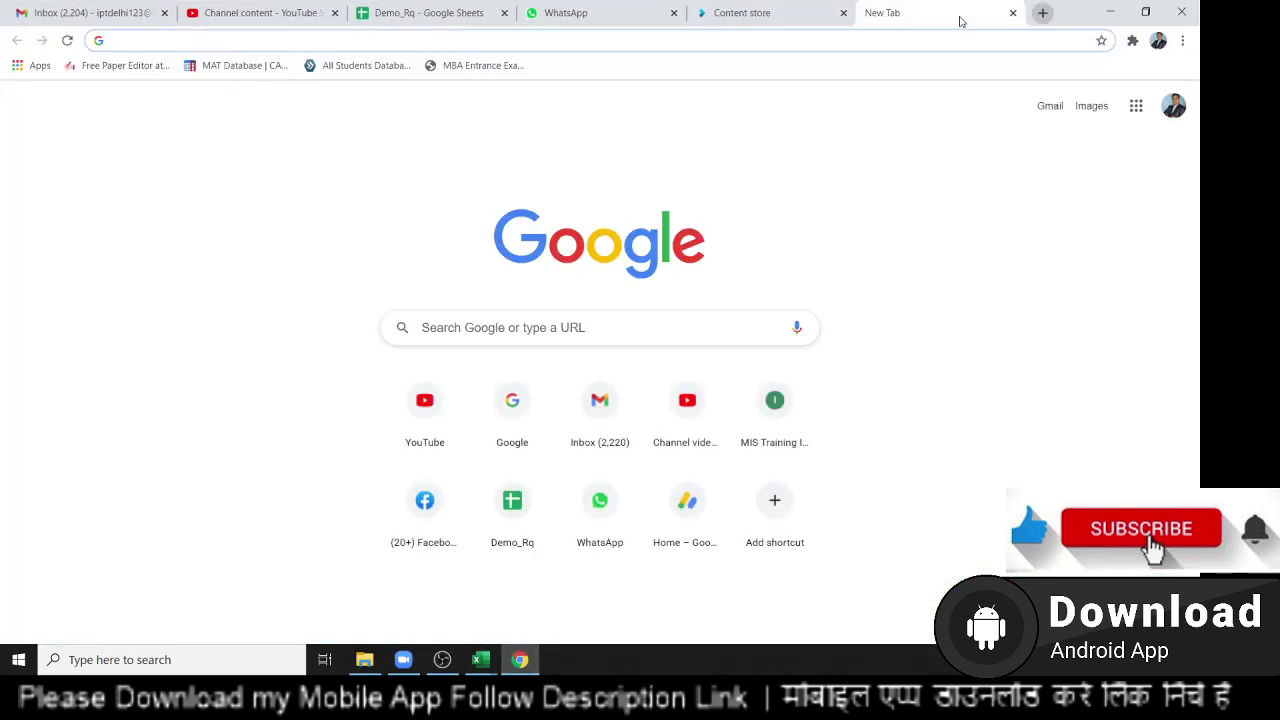
text(pl)
key(Return)
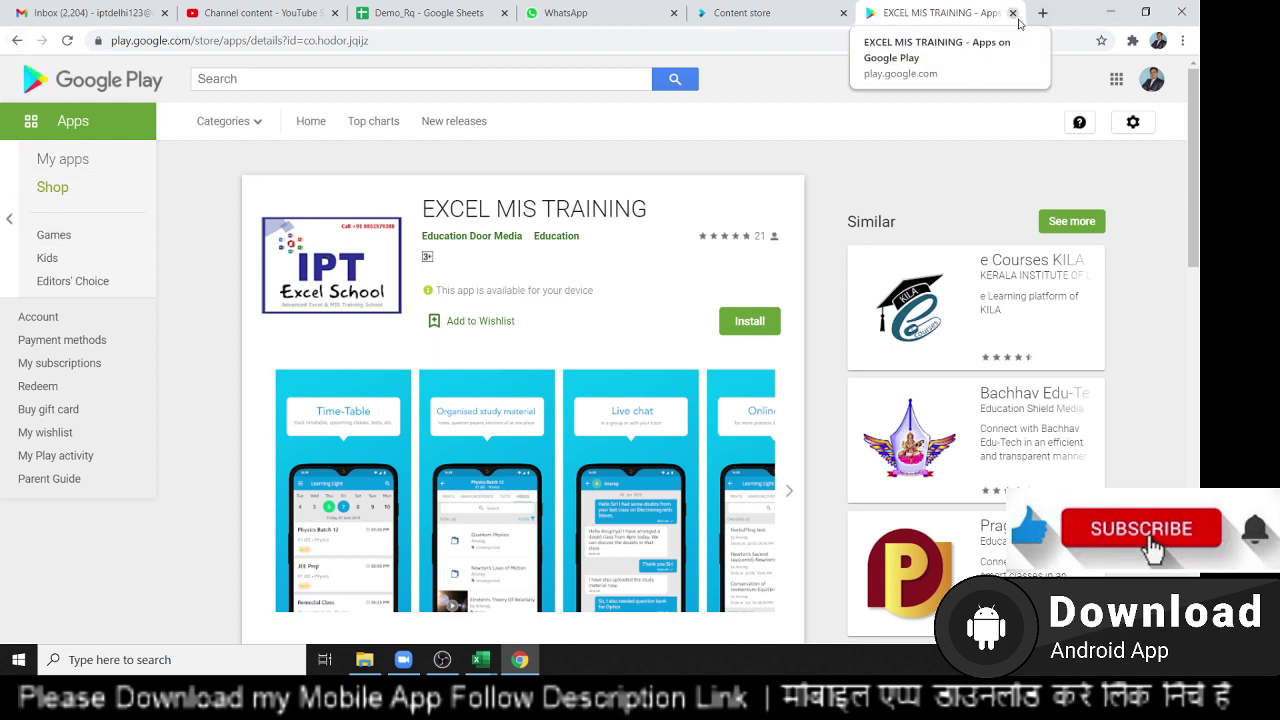
Close the Google Play tab and highlight the domain in the ClassPlus store's address.
click(1013, 13)
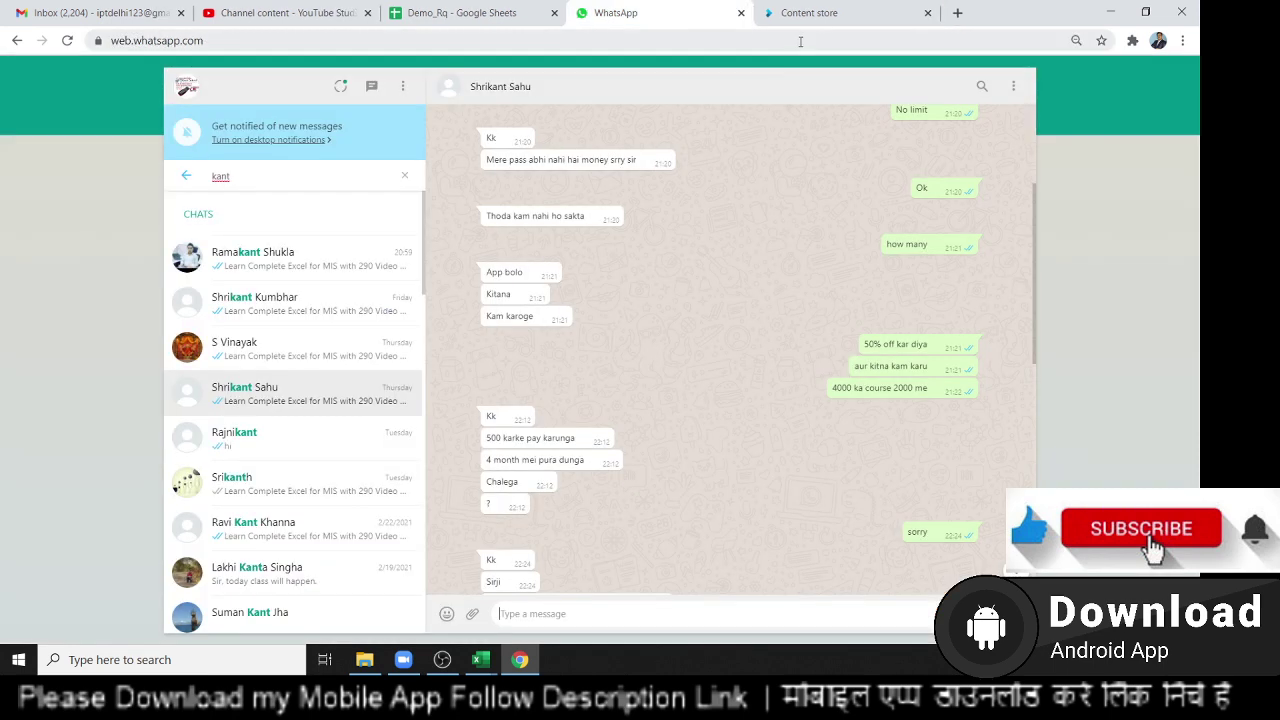
click(800, 13)
scroll(640, 200, up, 3)
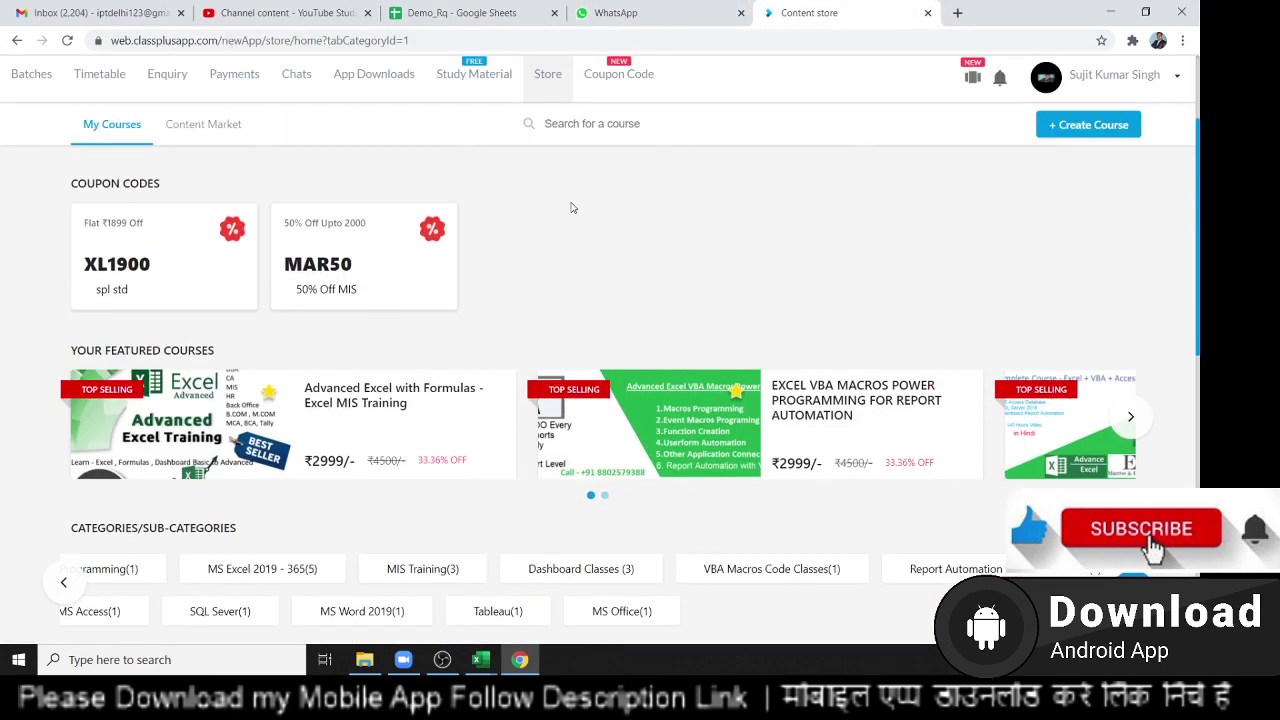
click(203, 40)
click(228, 41)
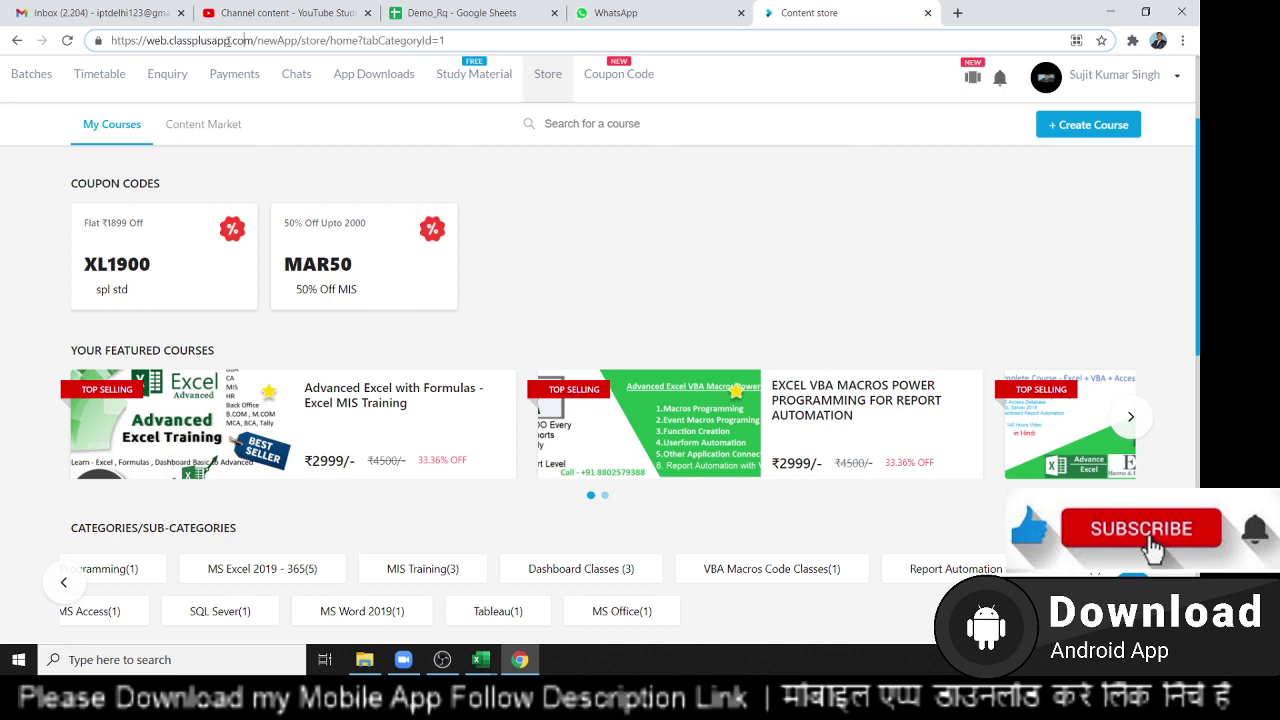
drag(253, 40, 108, 41)
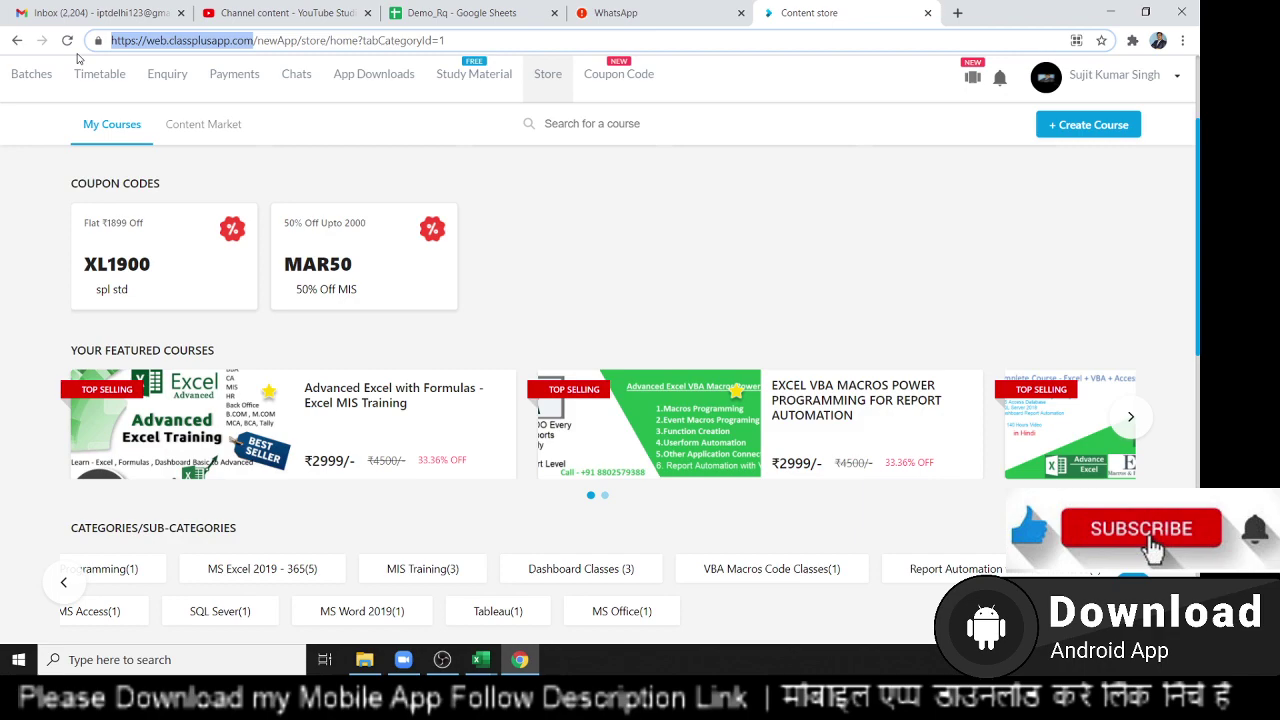
View all 13 courses, open the Chats page, then minimise the browser.
scroll(283, 386, down, 3)
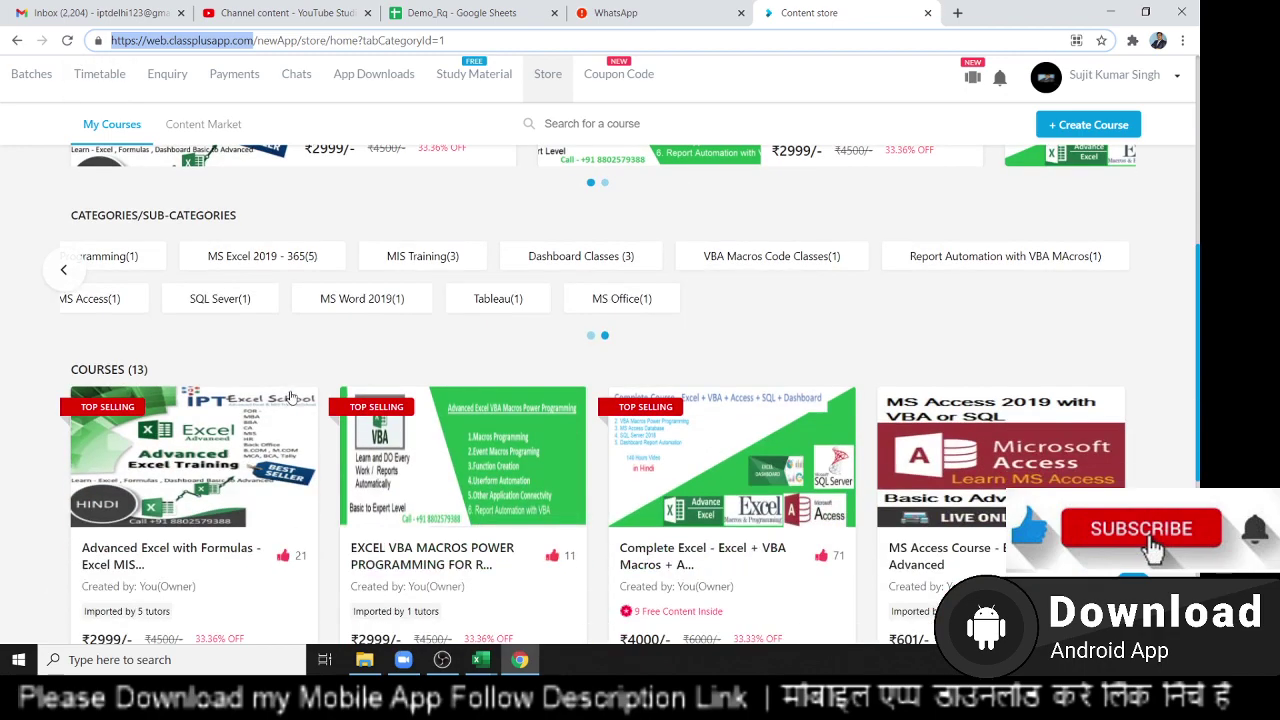
scroll(283, 386, down, 3)
scroll(283, 386, down, 2)
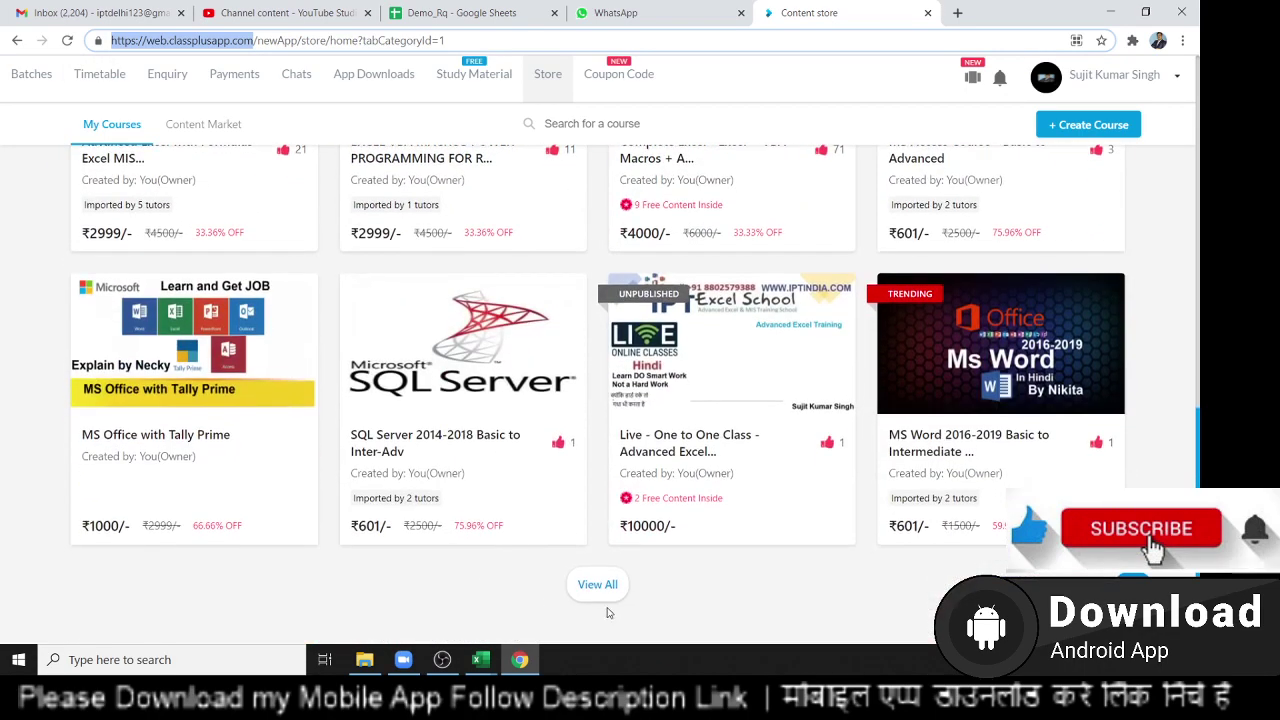
click(598, 585)
scroll(548, 457, down, 2)
scroll(545, 440, down, 1)
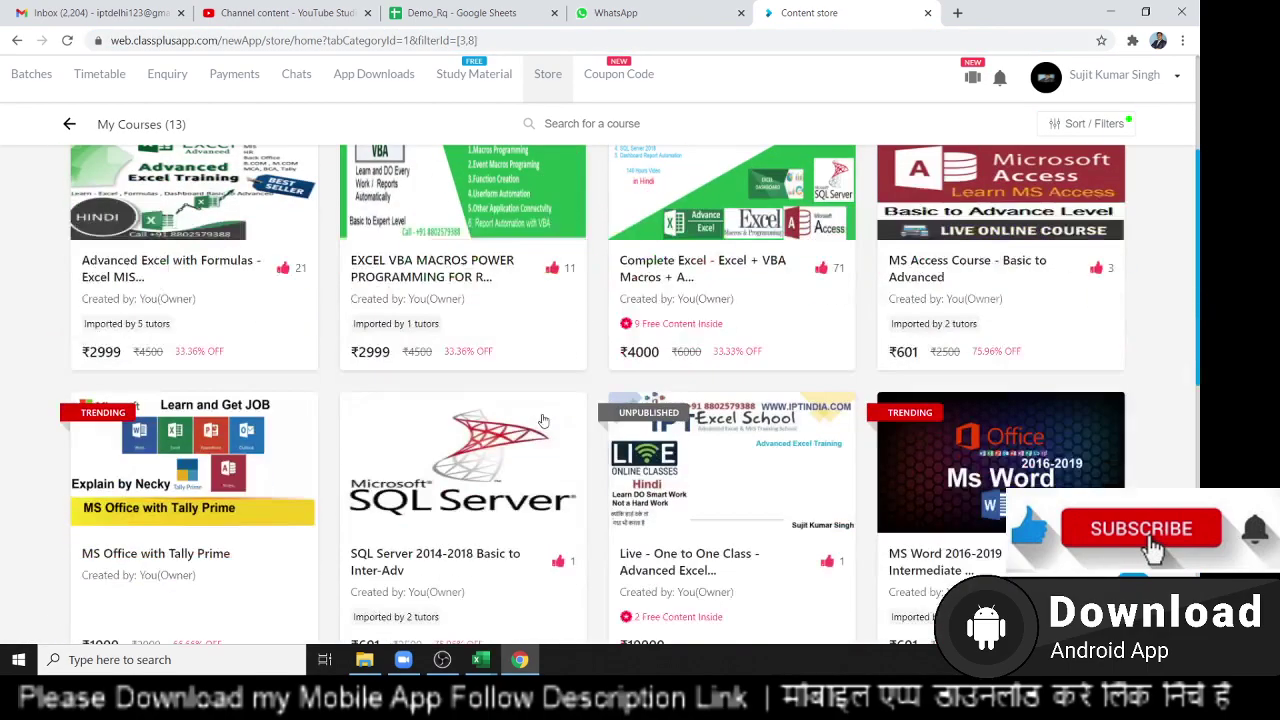
scroll(542, 420, down, 4)
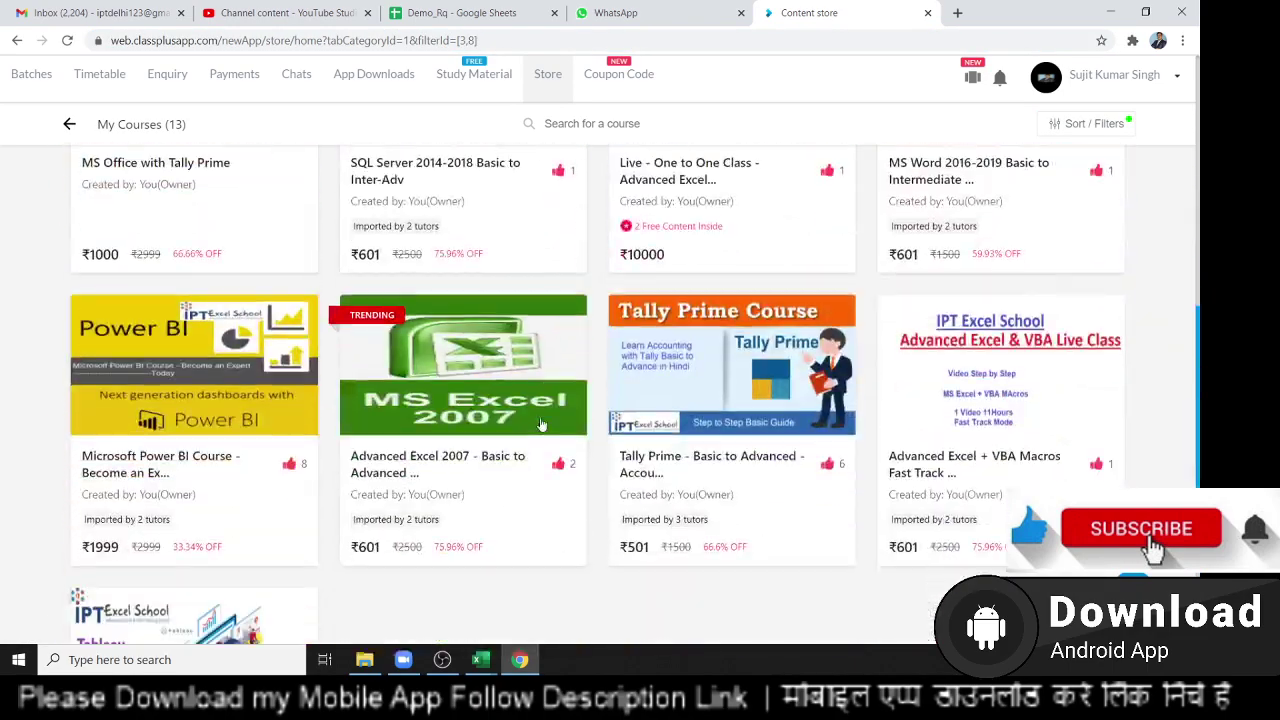
scroll(490, 278, up, 3)
click(296, 74)
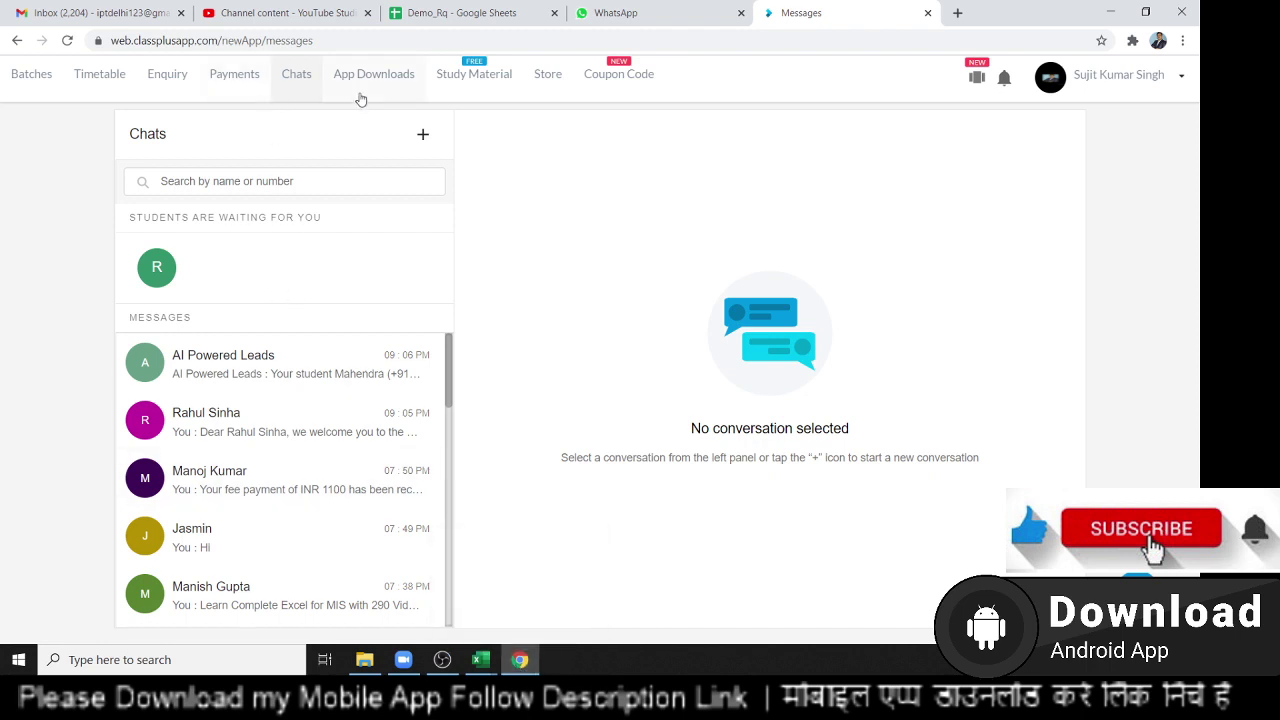
click(1110, 12)
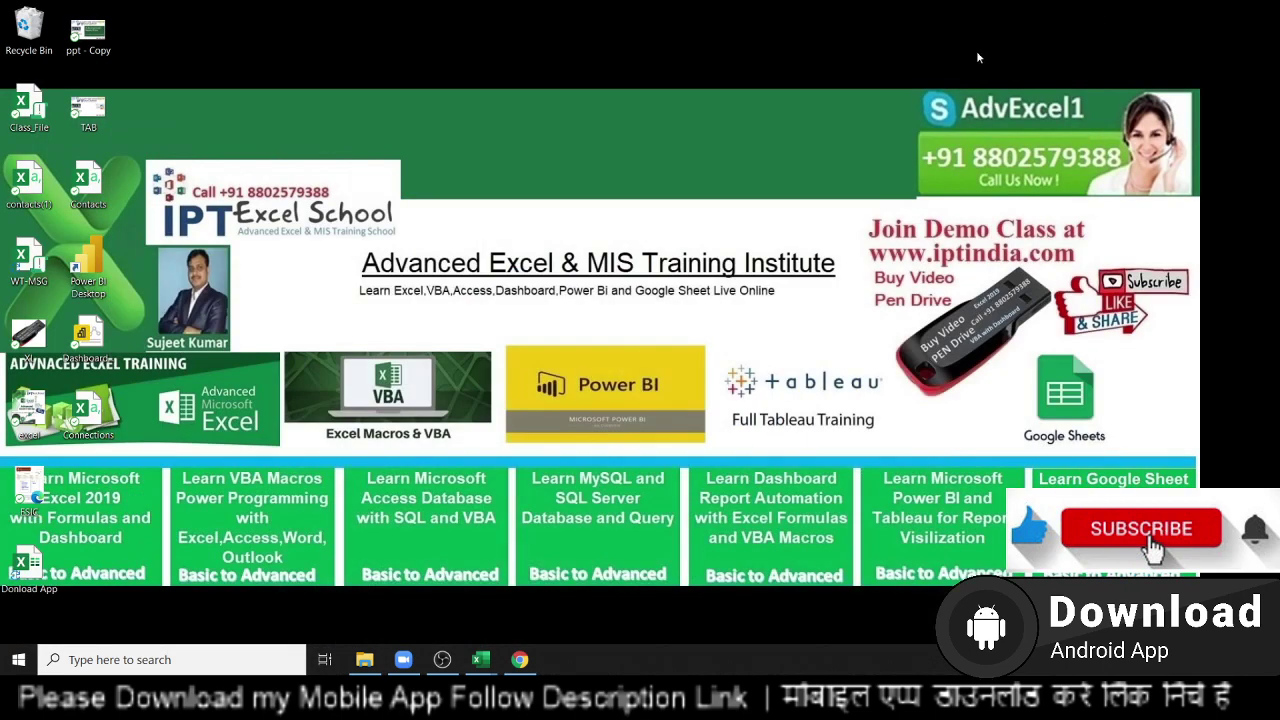